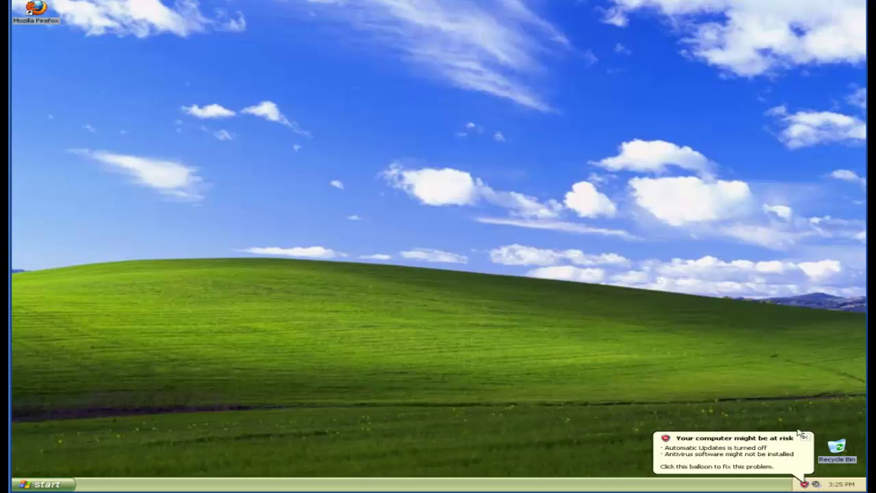
# Close the 'Your computer might be at risk' warning balloon in the system tray.
pyautogui.click(805, 438)
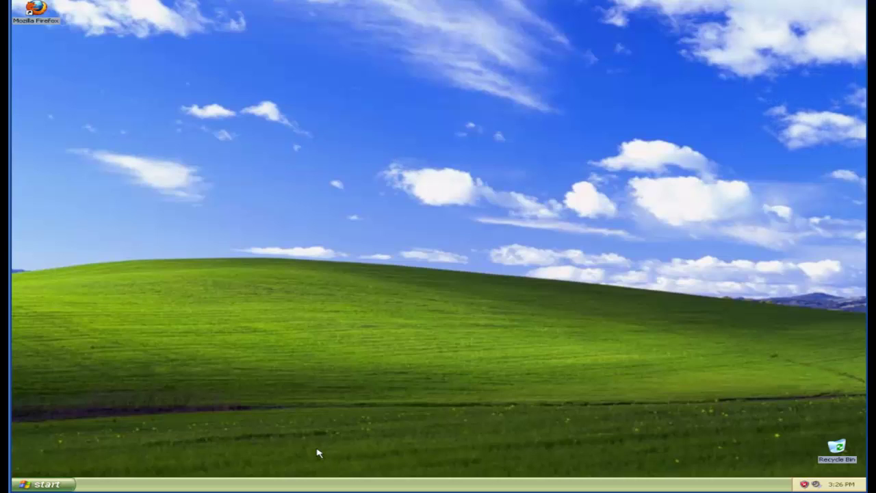
# Open New Text Document (2) from the Start menu, copy its text, then launch Firefox.
pyautogui.click(39, 485)
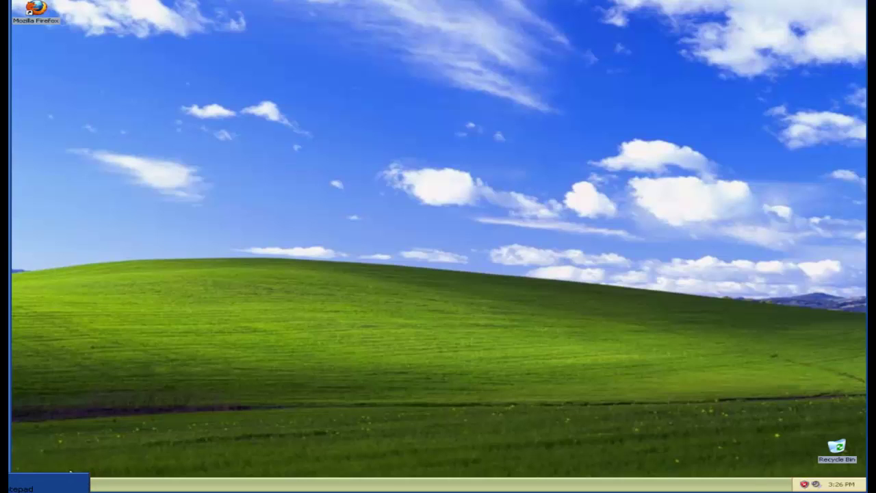
pyautogui.click(65, 483)
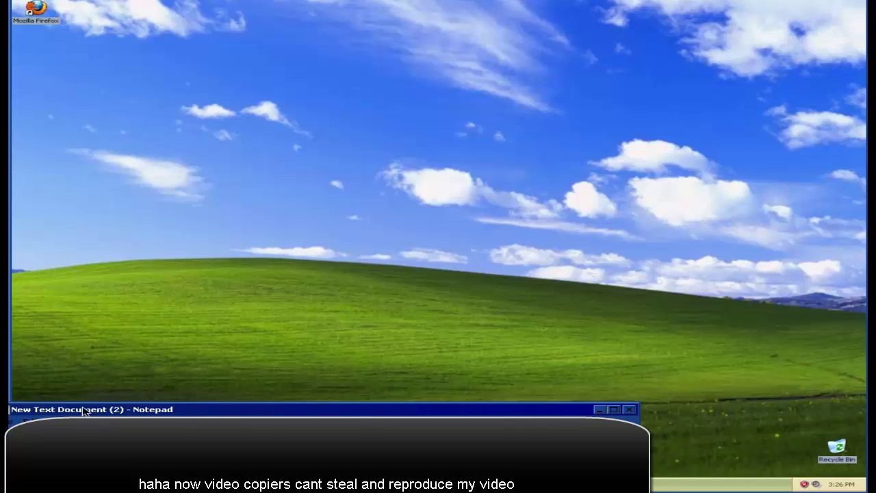
pyautogui.moveTo(84, 409); pyautogui.dragTo(147, 400)
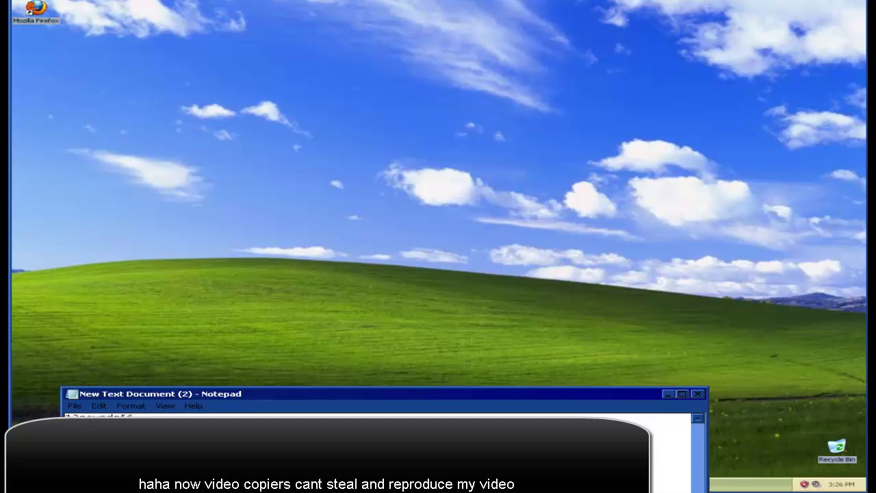
pyautogui.rightClick(102, 417)
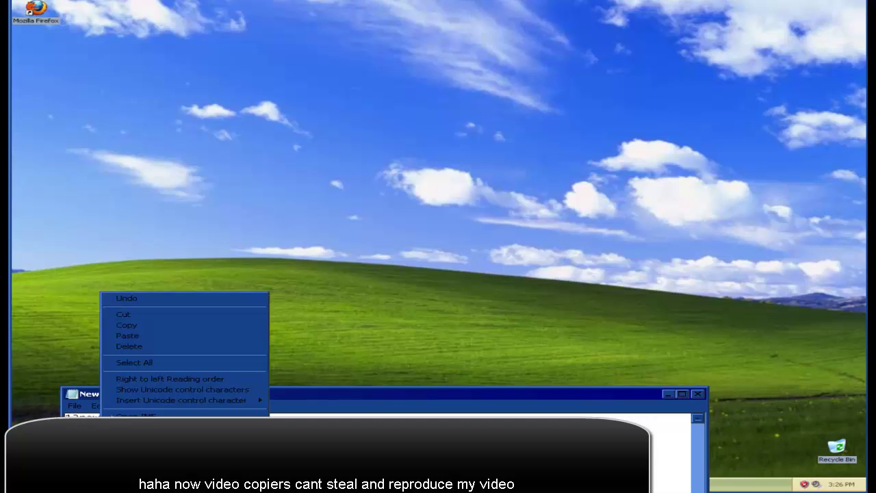
pyautogui.click(157, 210)
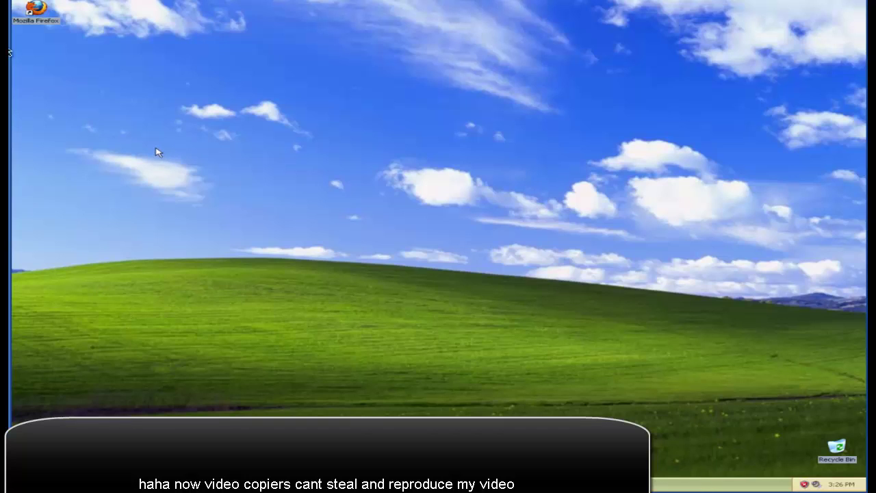
pyautogui.click(50, 13)
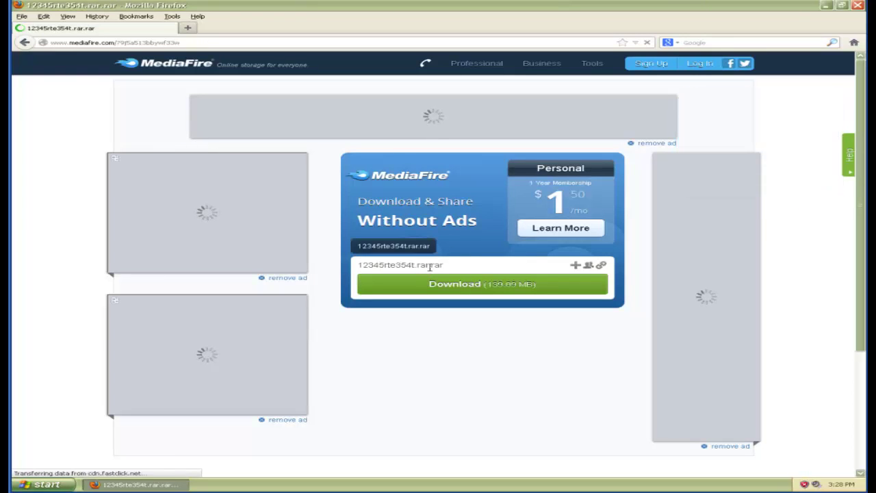
# Download 12345rte354t.rar (139.89 MB) from MediaFire, choosing Save File.
pyautogui.click(481, 286)
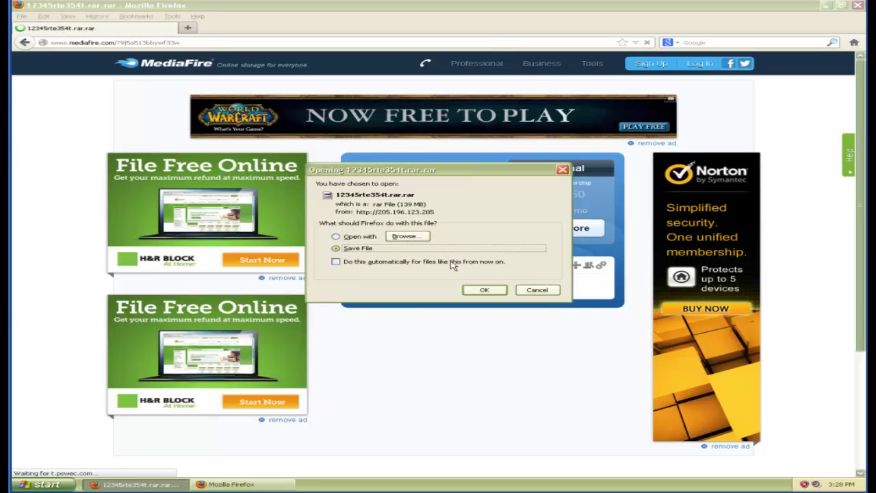
pyautogui.click(474, 293)
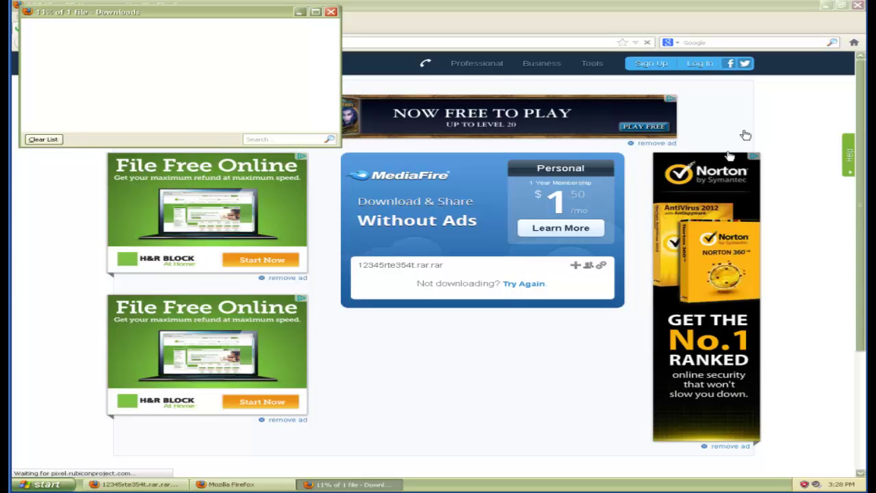
# Bring Firefox forward and minimize the Downloads window once the 139 MB download completes.
pyautogui.click(855, 12)
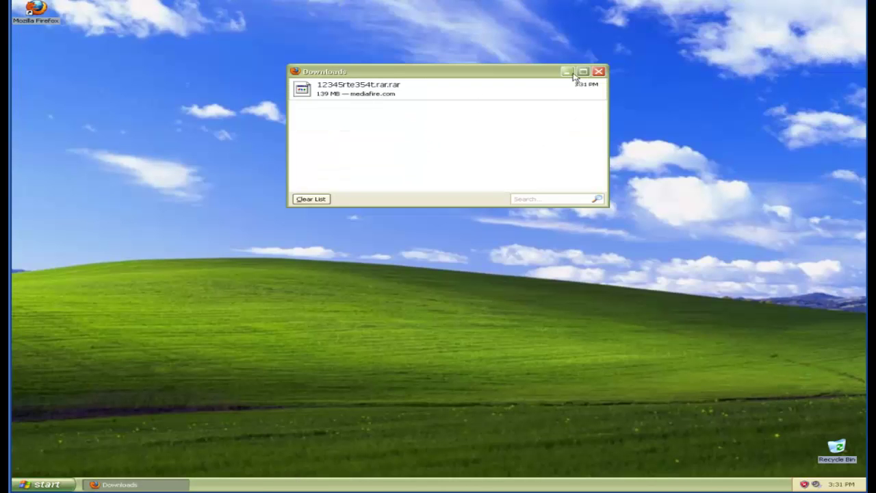
pyautogui.click(568, 71)
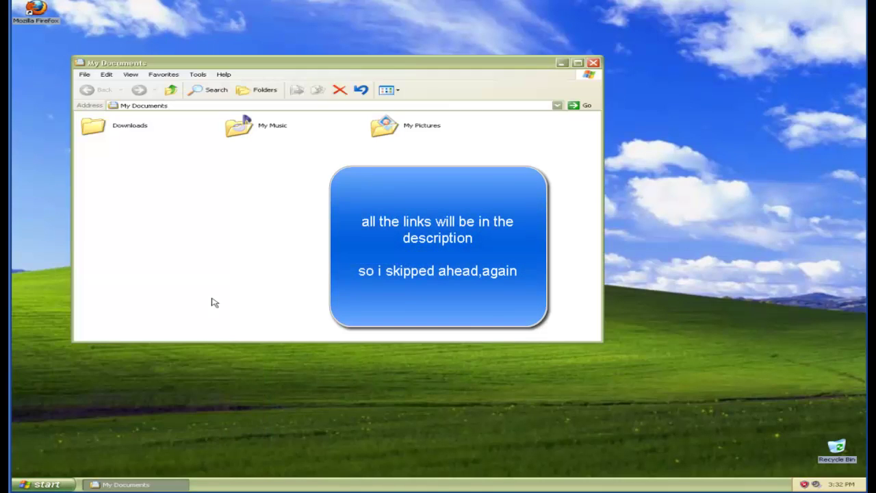
# From the Downloads folder, run the wrar420 installer and move the downloaded archive to the desktop.
pyautogui.doubleClick(137, 137)
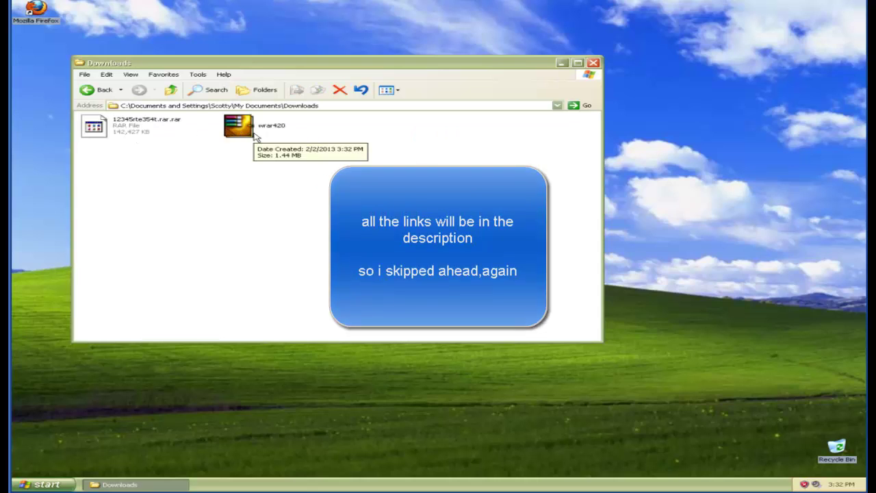
pyautogui.doubleClick(253, 132)
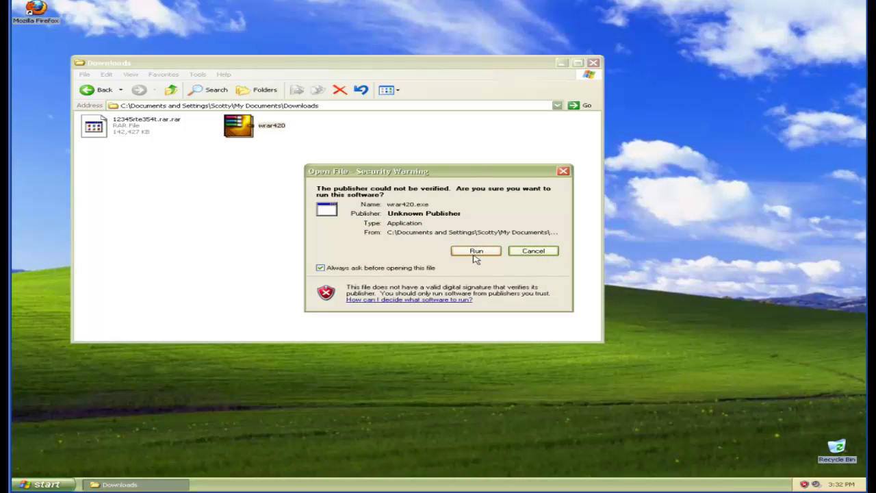
pyautogui.click(476, 251)
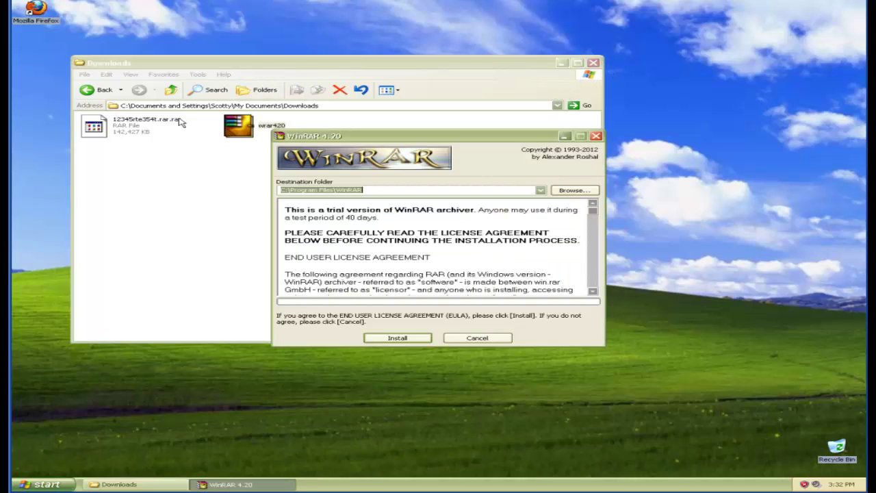
pyautogui.moveTo(126, 137); pyautogui.dragTo(745, 106)
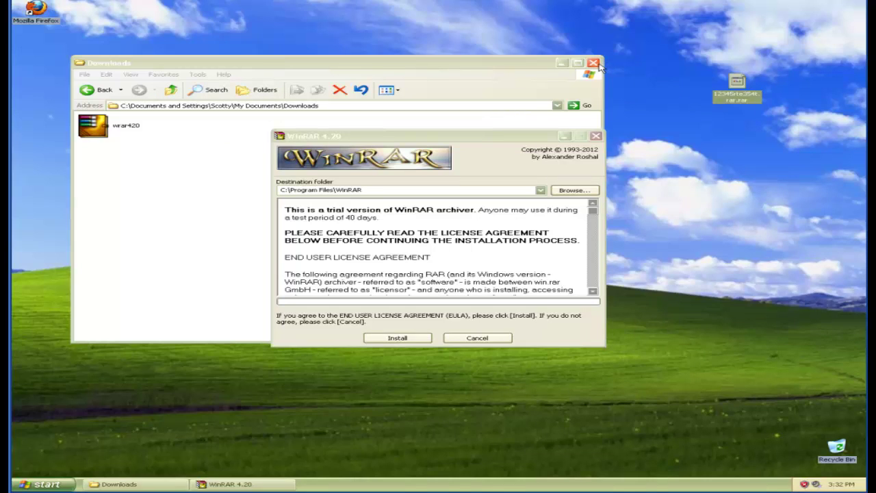
pyautogui.click(594, 63)
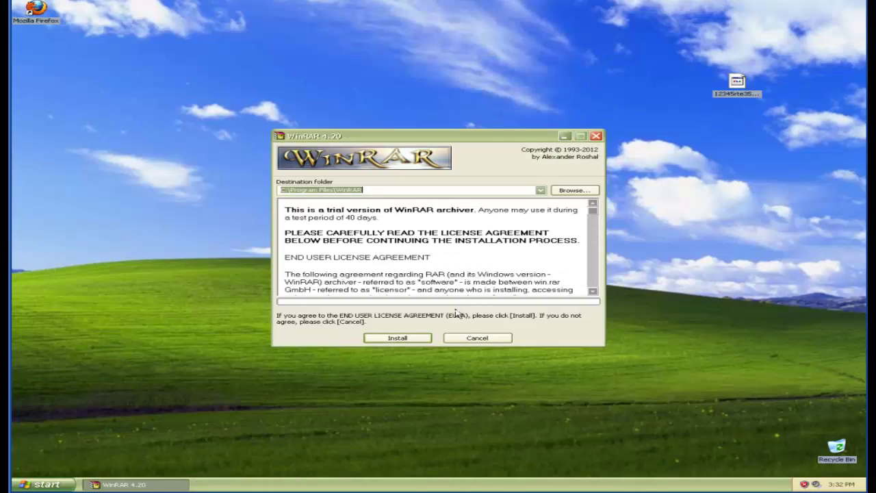
# Install WinRAR 4.20 to C:\Program Files\WinRAR with default options and add a desktop shortcut.
pyautogui.click(404, 339)
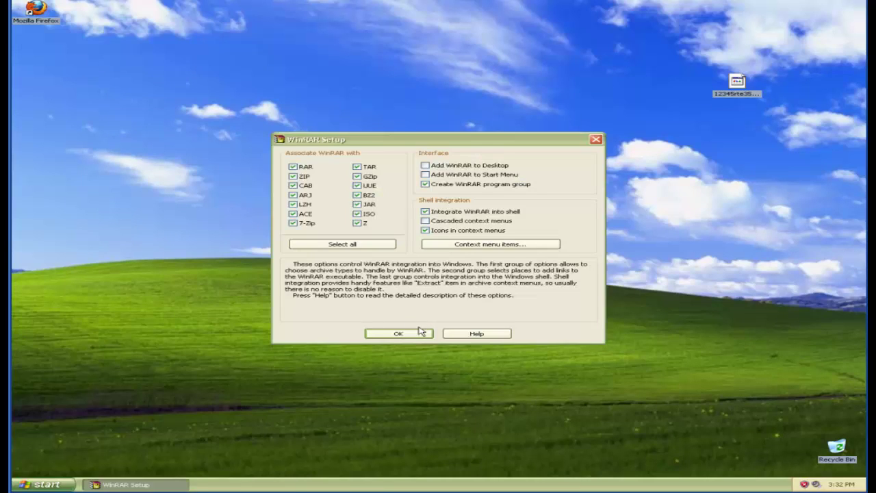
pyautogui.click(420, 333)
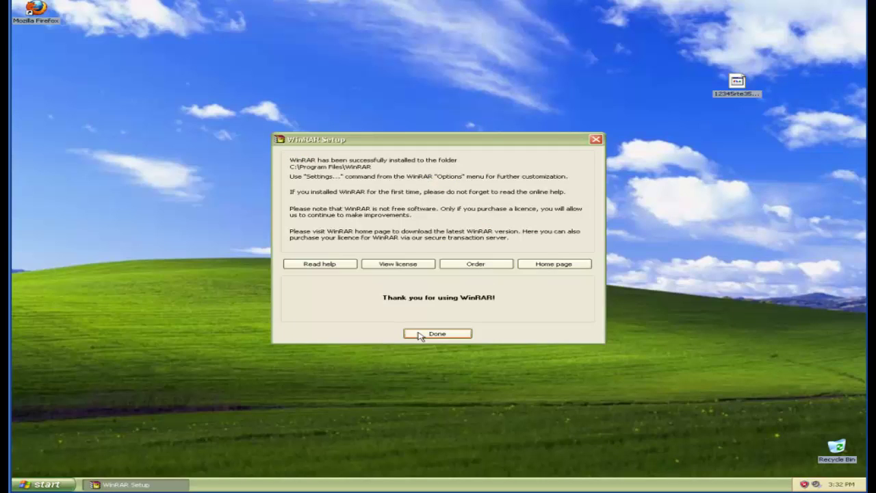
pyautogui.click(436, 333)
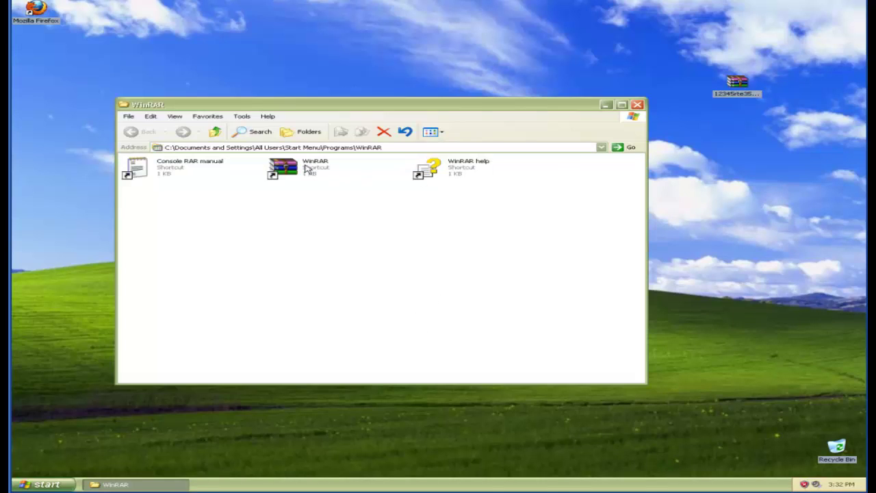
pyautogui.moveTo(303, 171); pyautogui.dragTo(96, 63)
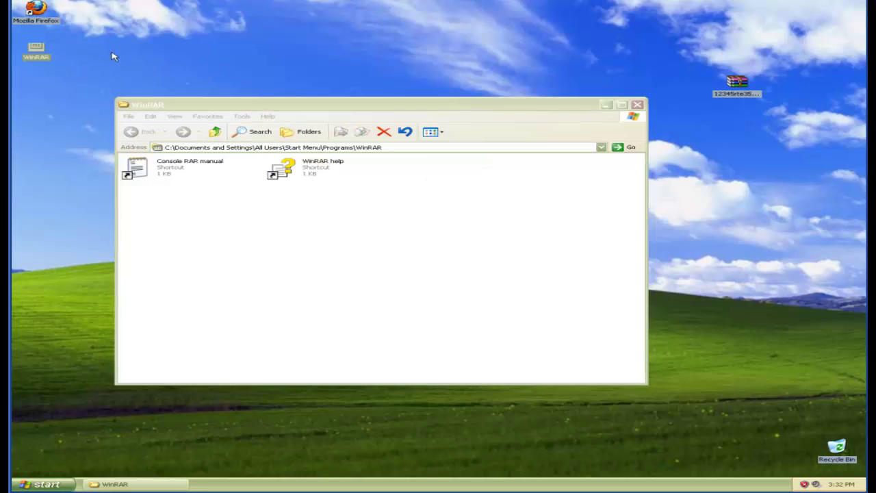
pyautogui.click(636, 105)
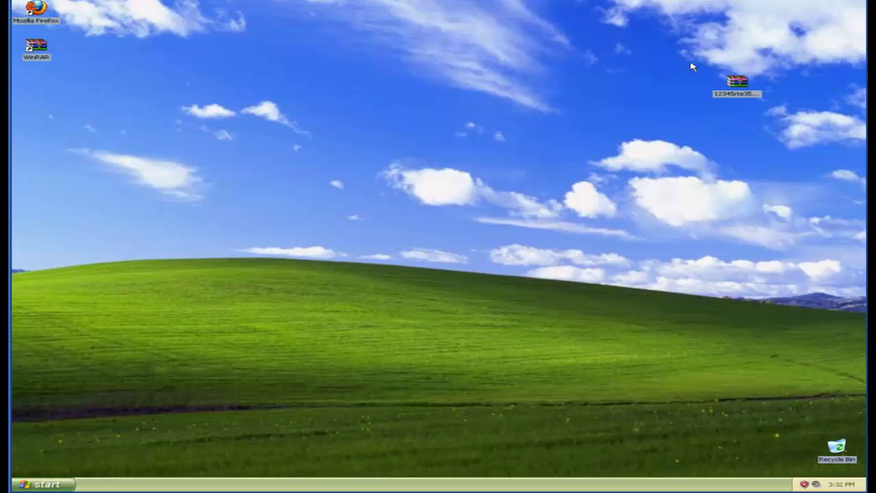
# Open the archive and extract the Installer + trial Reset folder to the desktop, entering the archive password.
pyautogui.moveTo(690, 63); pyautogui.dragTo(767, 124)
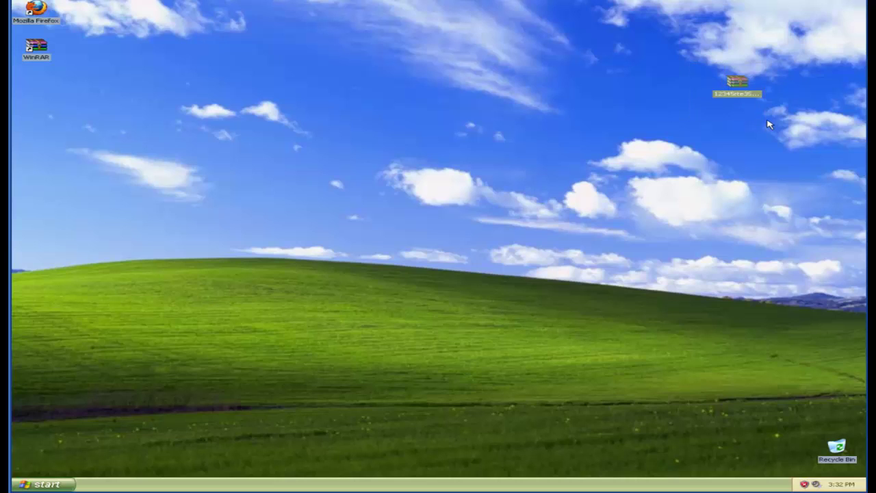
pyautogui.doubleClick(740, 92)
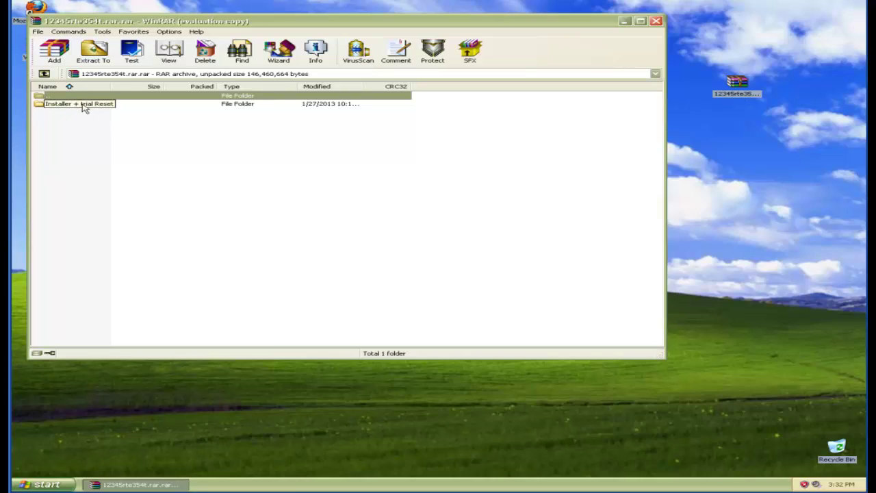
pyautogui.click(95, 108)
pyautogui.moveTo(97, 110); pyautogui.dragTo(716, 200)
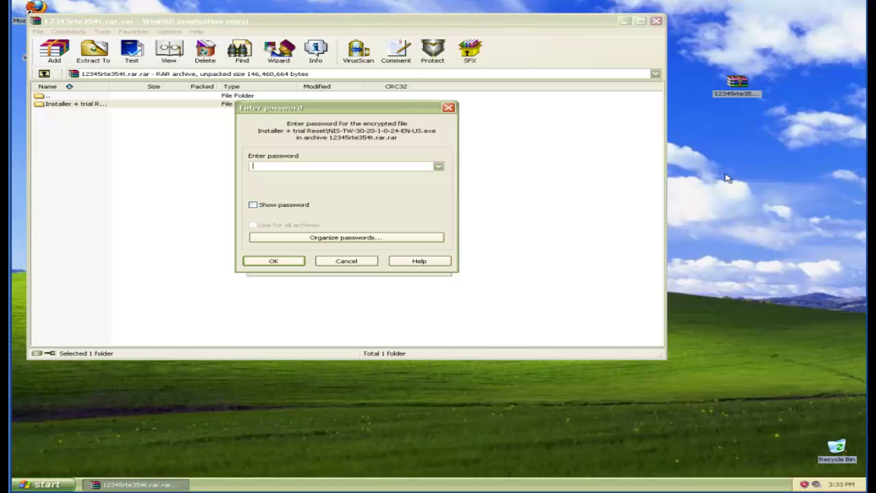
pyautogui.press('Return')
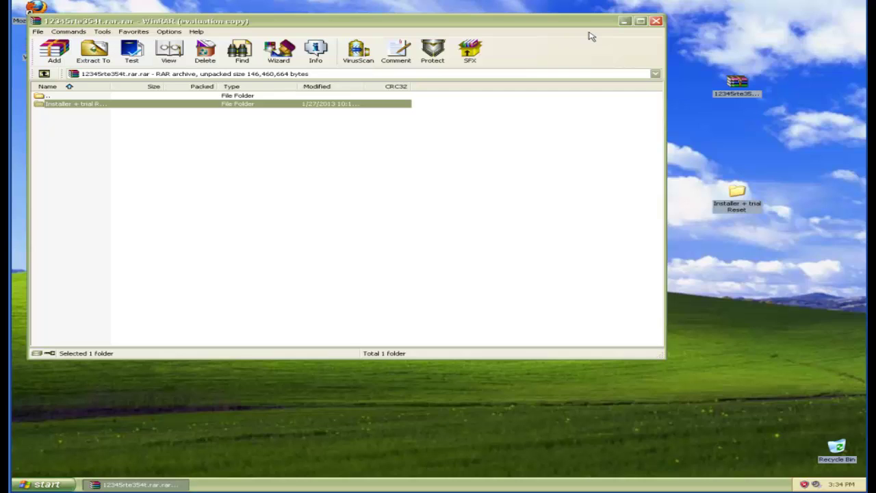
pyautogui.click(656, 21)
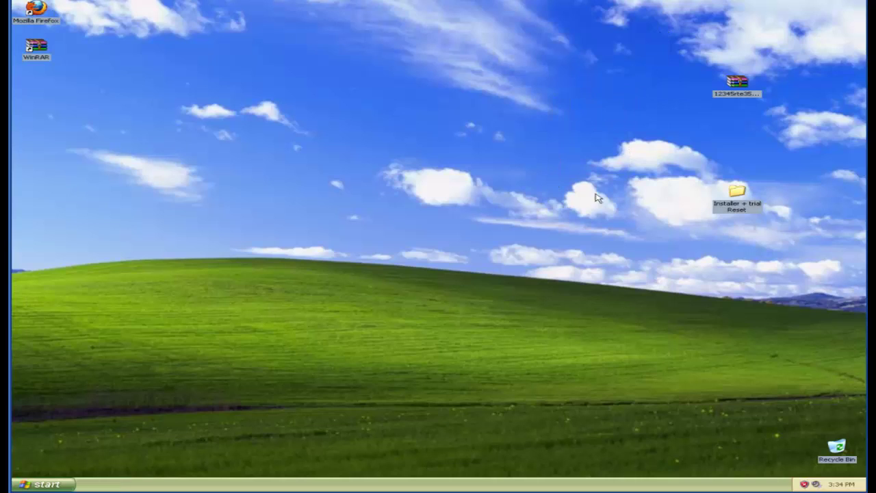
# Move the downloaded .rar archive to the Recycle Bin and empty it permanently.
pyautogui.click(738, 95)
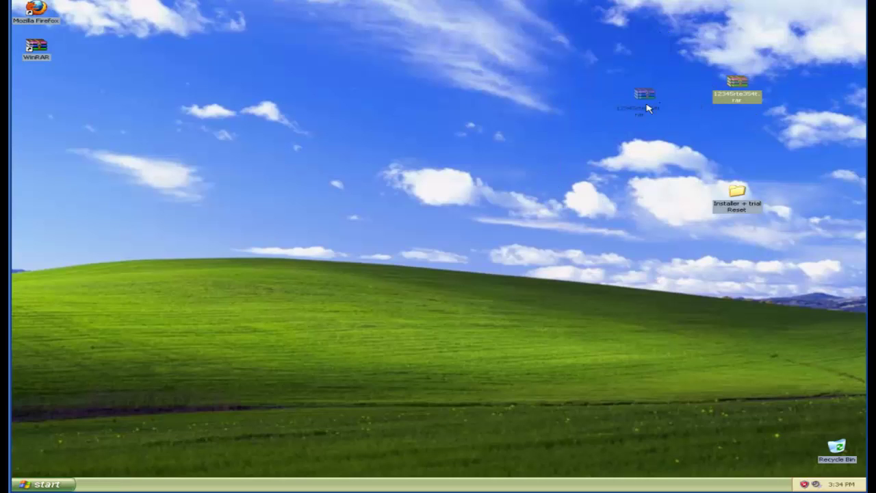
pyautogui.moveTo(648, 108); pyautogui.dragTo(838, 446)
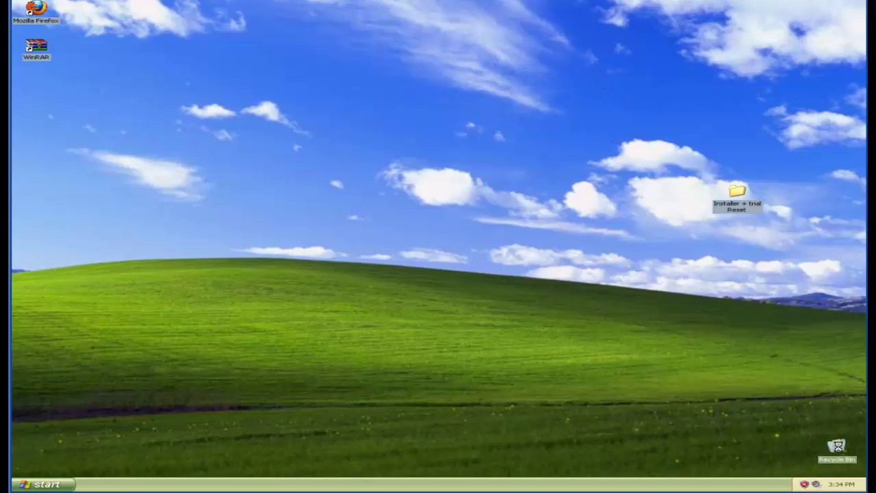
pyautogui.rightClick(839, 446)
pyautogui.click(821, 419)
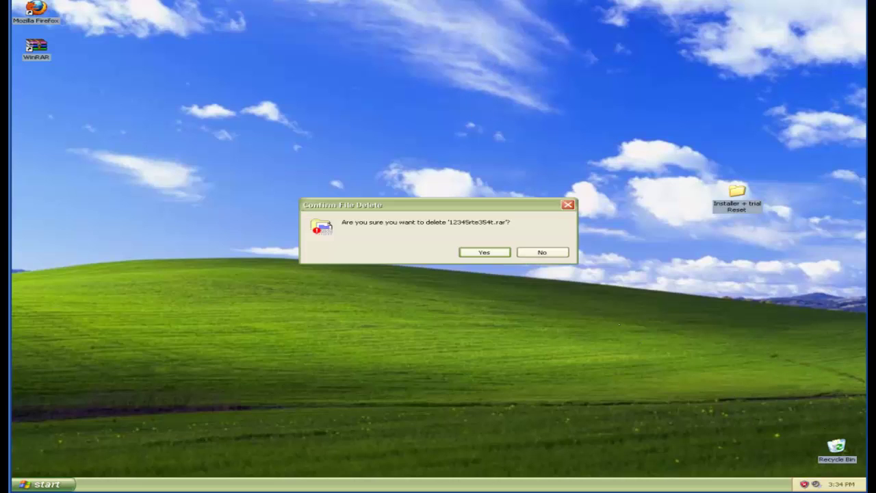
pyautogui.click(482, 252)
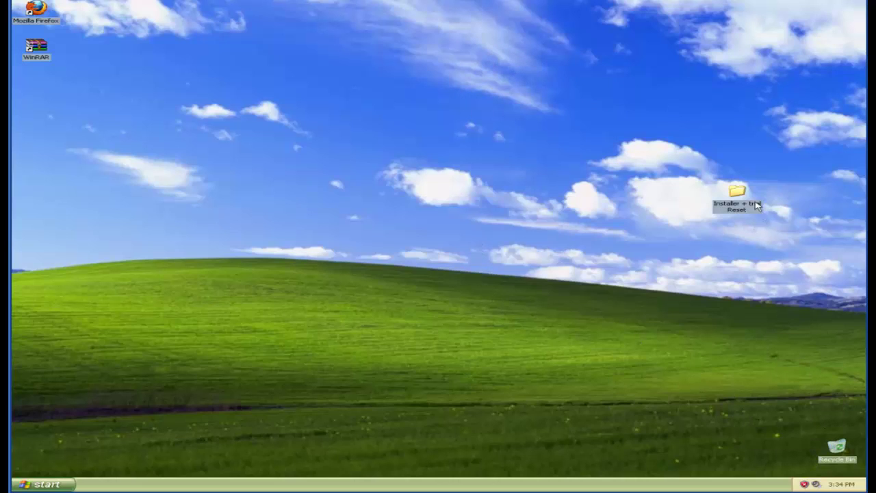
# Open the Installer + trial Reset folder and run the Norton installer via Run as the current user.
pyautogui.moveTo(755, 203); pyautogui.dragTo(854, 28)
pyautogui.doubleClick(836, 10)
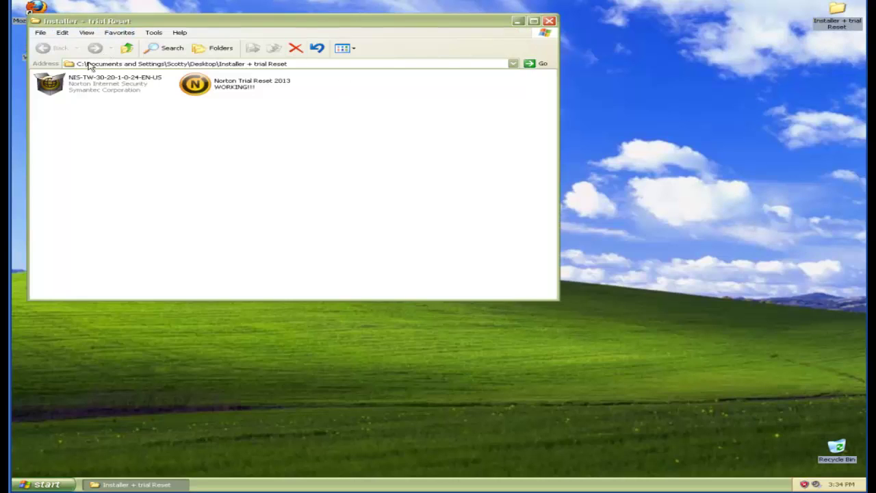
pyautogui.rightClick(96, 83)
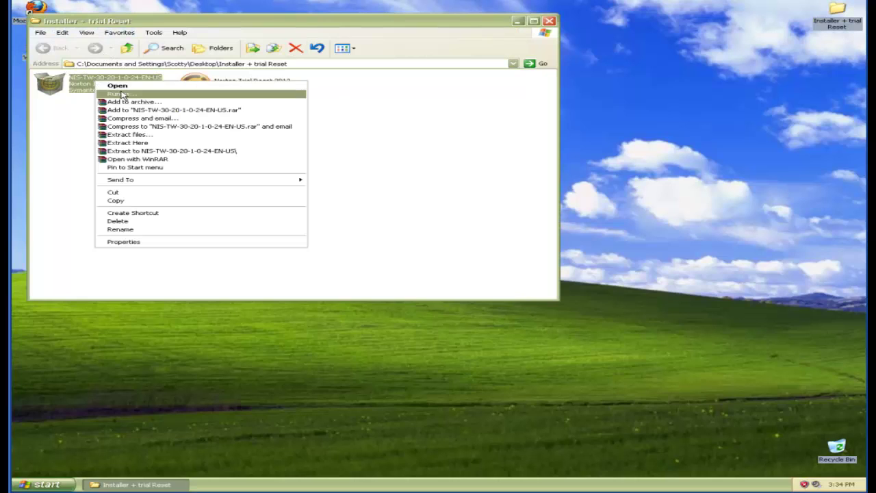
pyautogui.click(123, 94)
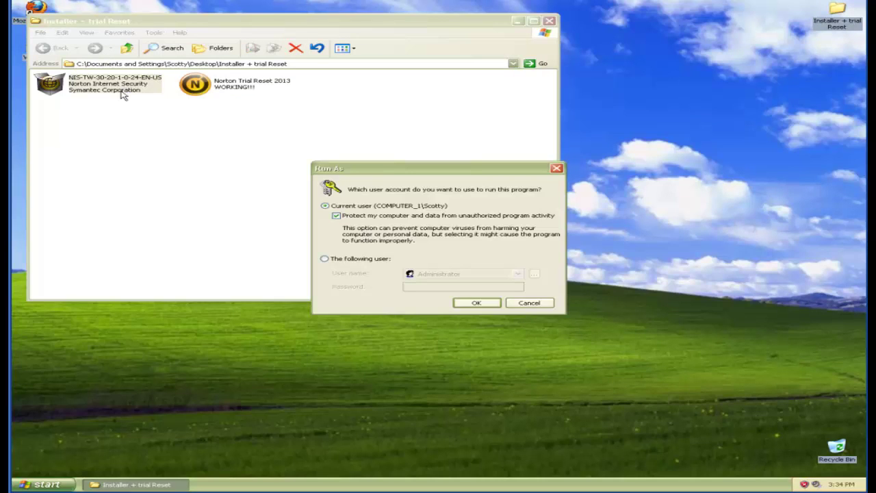
pyautogui.click(476, 302)
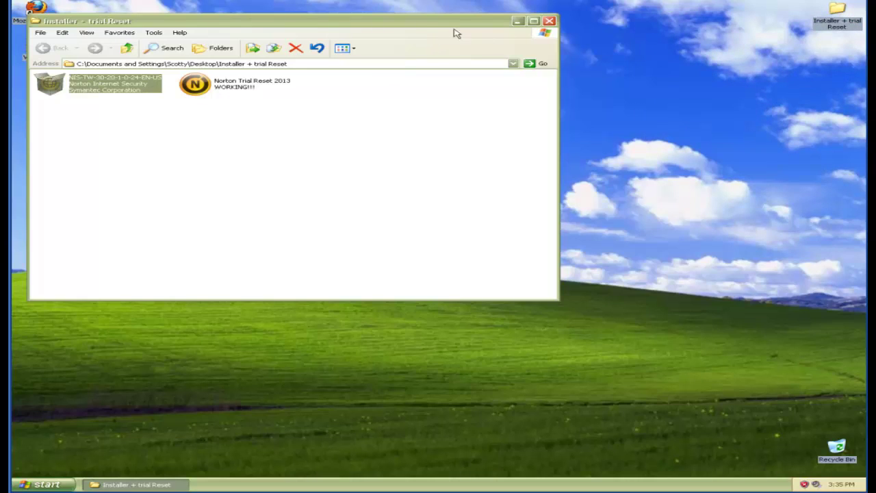
# Launch the NIS-TW-30-20-1-0-24-EN-US installer from its folder, then close the folder window.
pyautogui.click(517, 22)
pyautogui.click(118, 80)
pyautogui.click(50, 91)
pyautogui.doubleClick(50, 91)
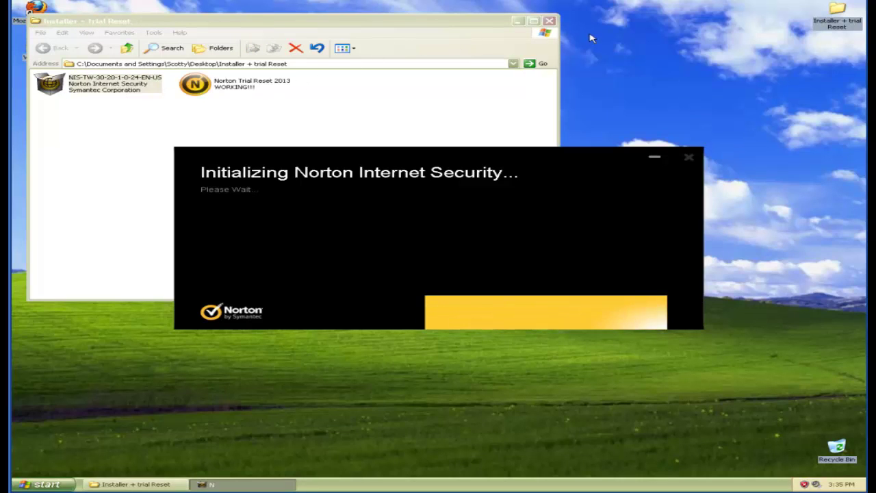
pyautogui.click(551, 22)
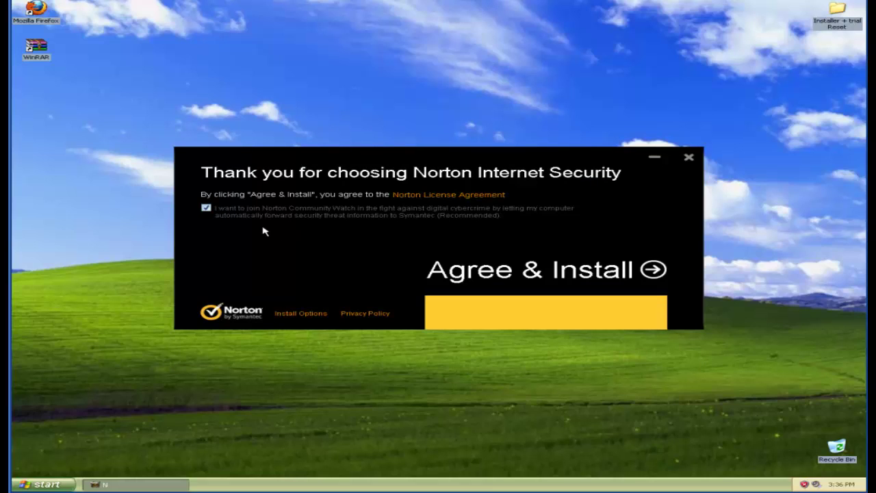
# Untick Norton Community Watch and choose Agree & Install.
pyautogui.click(207, 208)
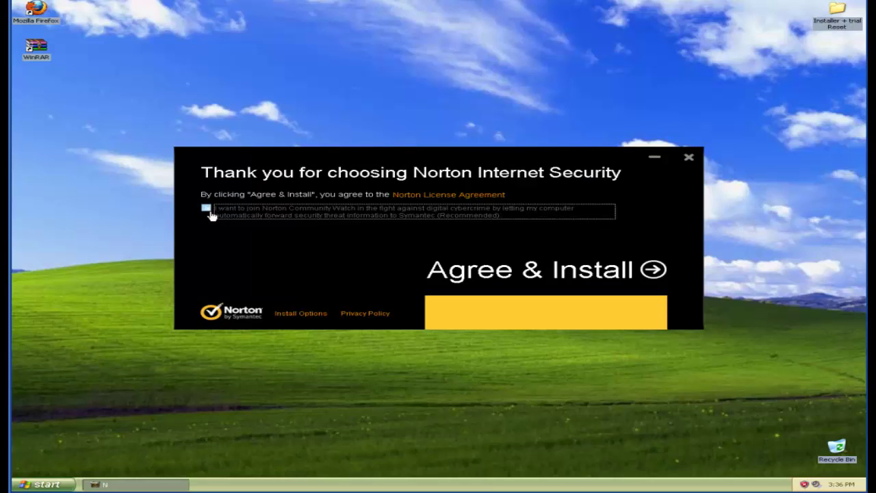
pyautogui.click(532, 278)
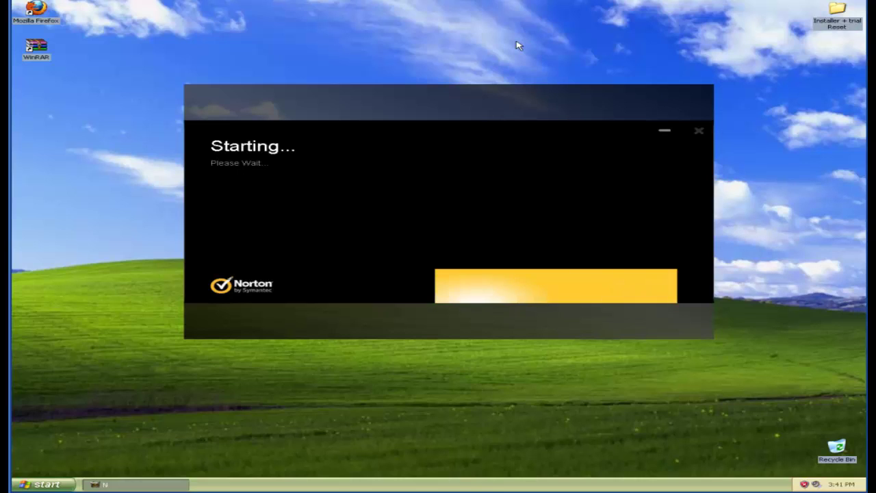
# Move the Norton window up and left while installation finishes to the 'You are now protected!' screen.
pyautogui.click(480, 60)
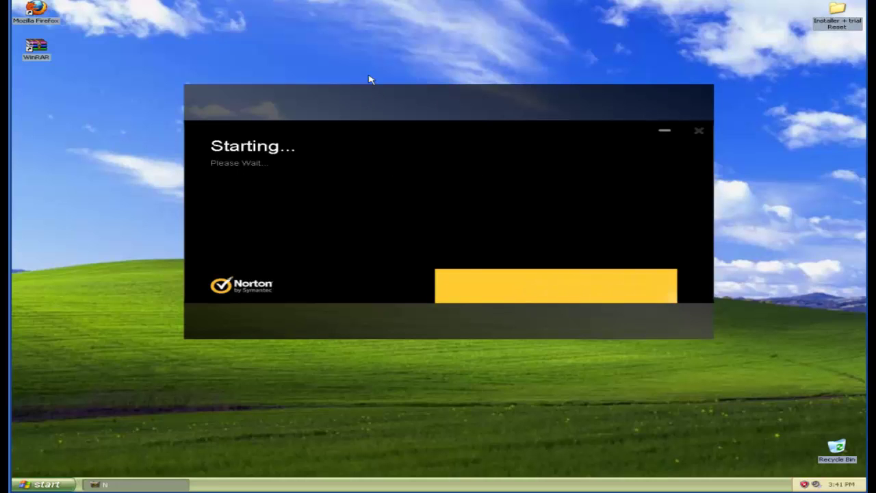
pyautogui.moveTo(376, 90); pyautogui.dragTo(343, 51)
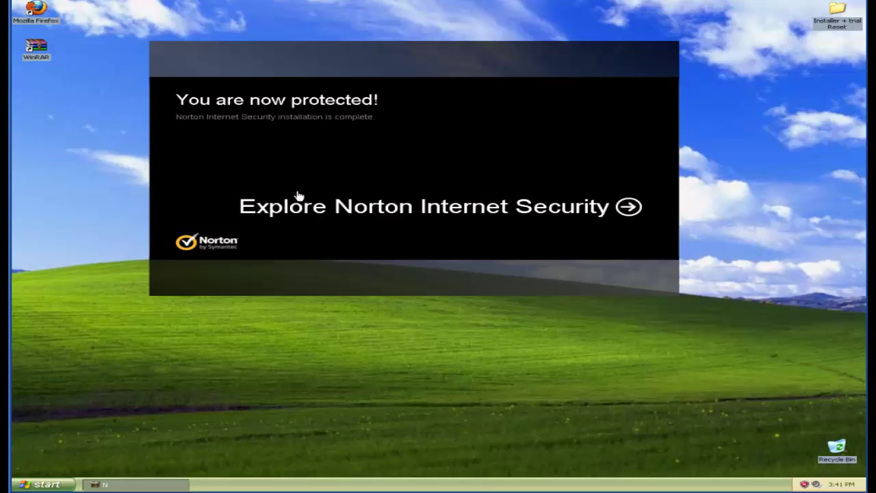
# Launch Norton Internet Security, dismiss the Automatic Updates balloon, and list Norton's Start-menu entries.
pyautogui.click(333, 209)
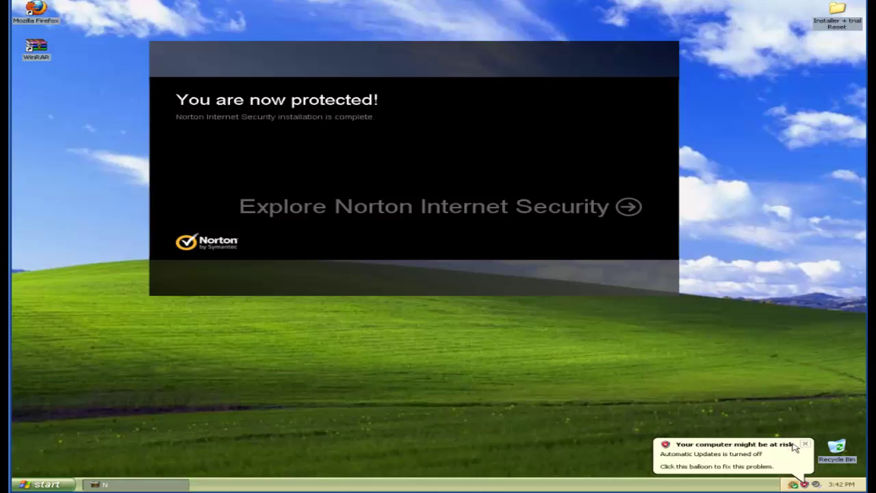
pyautogui.click(806, 445)
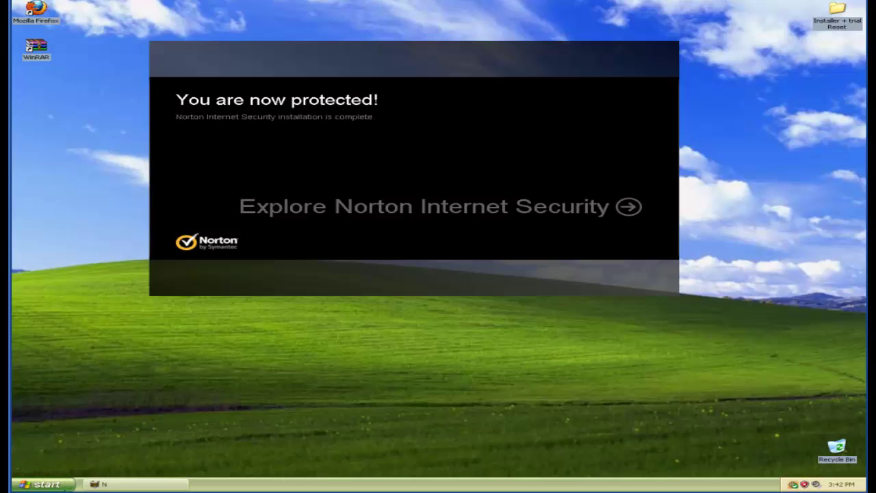
pyautogui.click(69, 485)
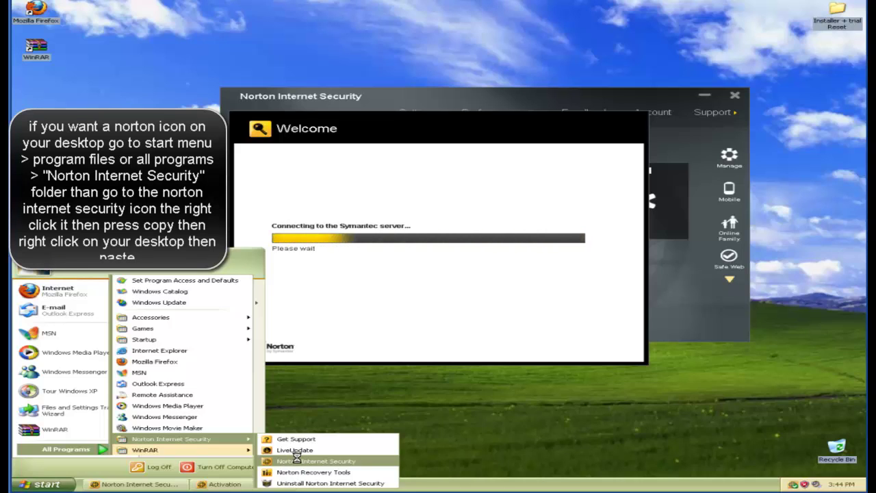
# Copy the Norton Internet Security Start-menu shortcut and paste it onto the desktop.
pyautogui.rightClick(298, 461)
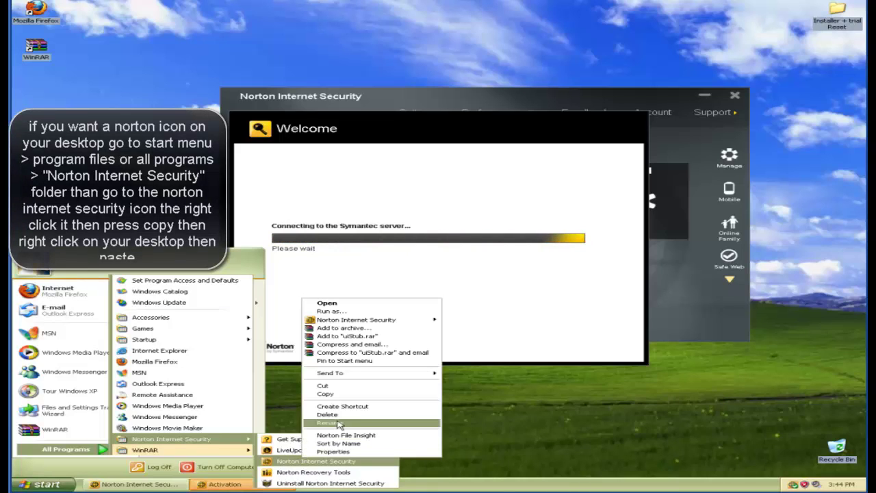
pyautogui.click(355, 395)
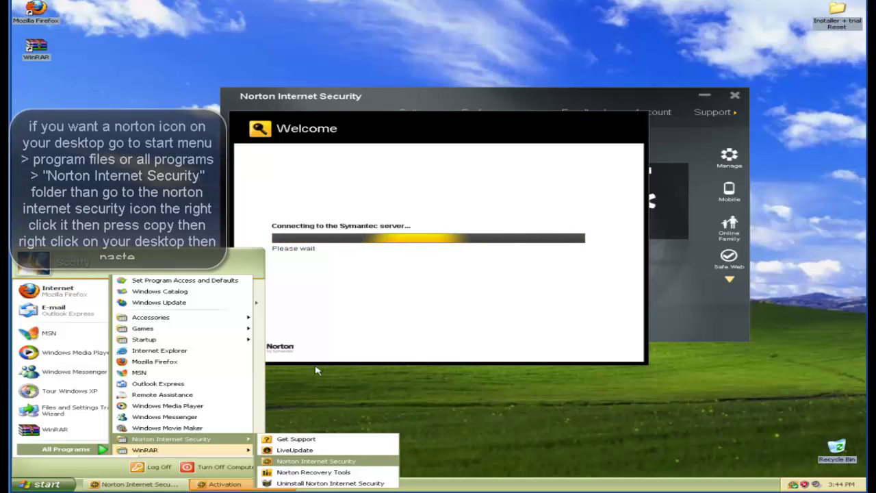
pyautogui.click(174, 126)
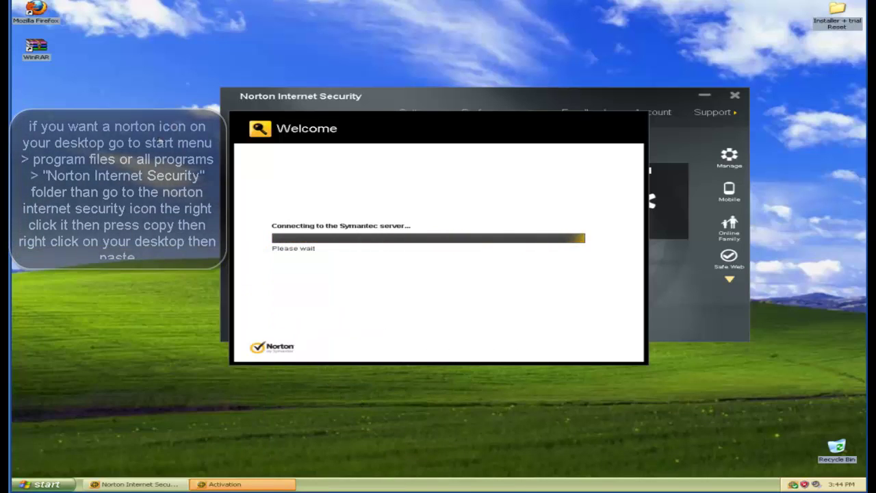
pyautogui.rightClick(53, 96)
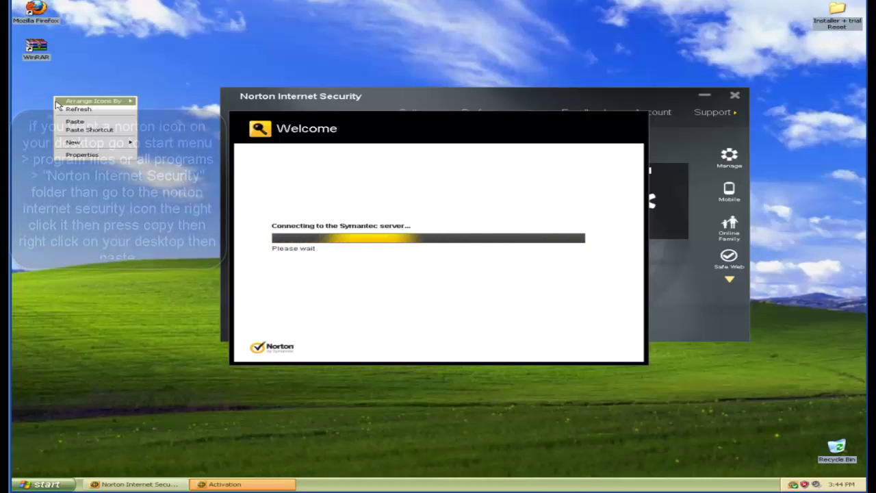
pyautogui.click(75, 126)
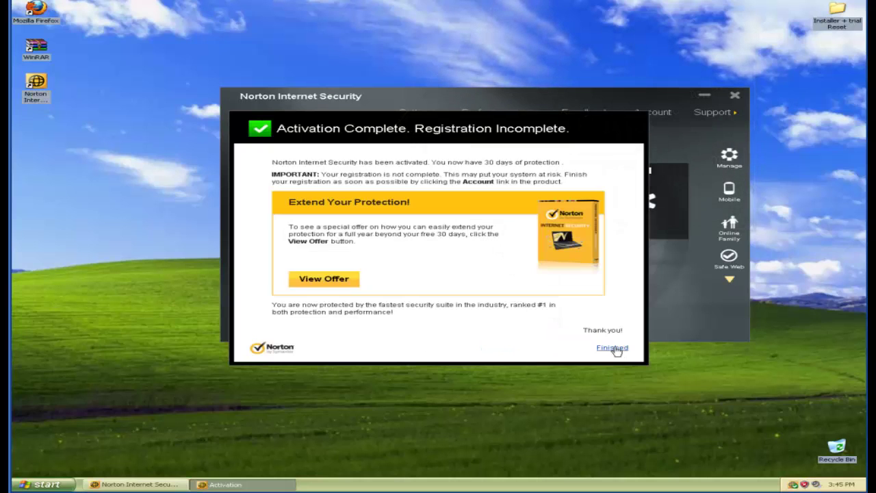
# Finish activation to reach the dashboard showing 30 Days Remaining, and shift the window left.
pyautogui.click(615, 351)
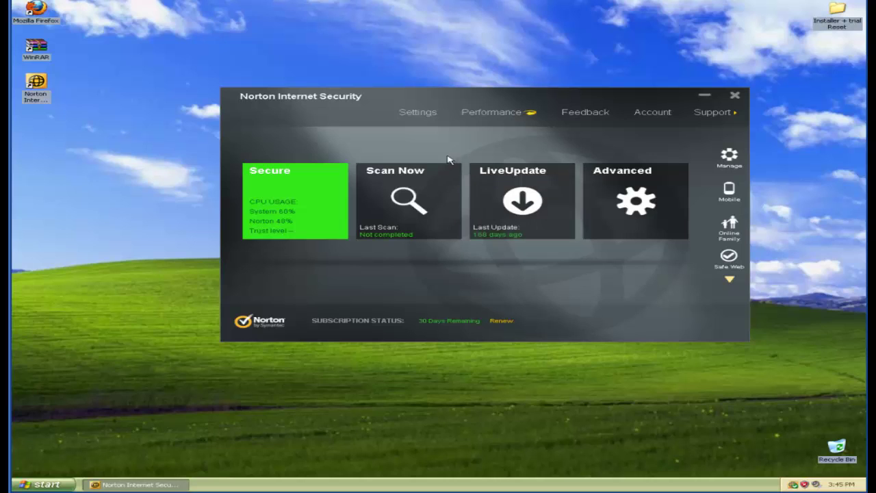
pyautogui.moveTo(393, 109); pyautogui.dragTo(315, 120)
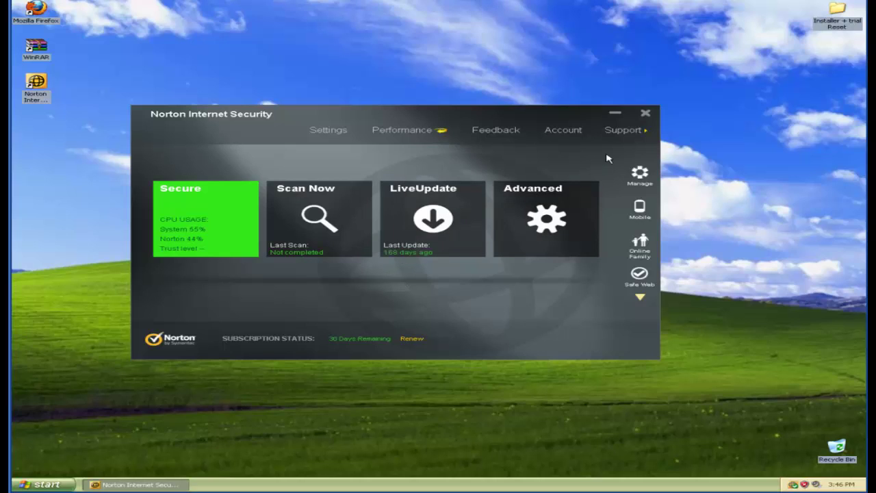
# Close Norton and move Norton Trial Reset 2013 from the Installer + trial Reset folder to the desktop.
pyautogui.click(645, 113)
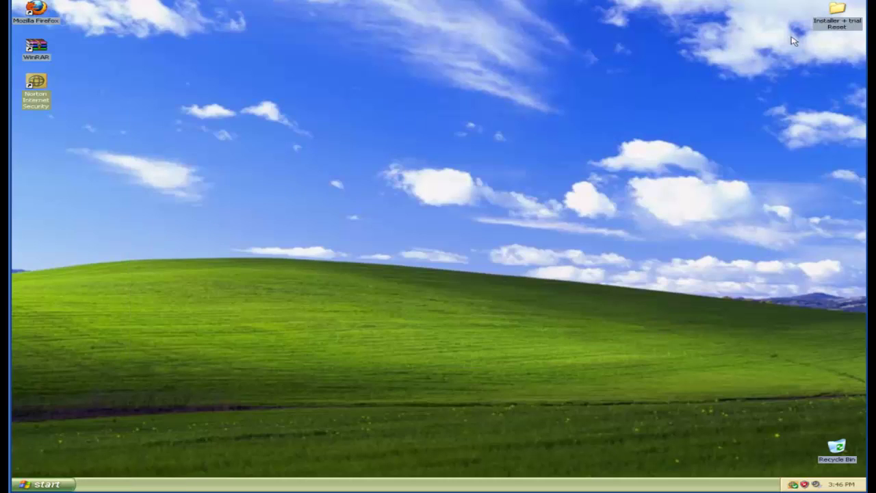
pyautogui.doubleClick(840, 26)
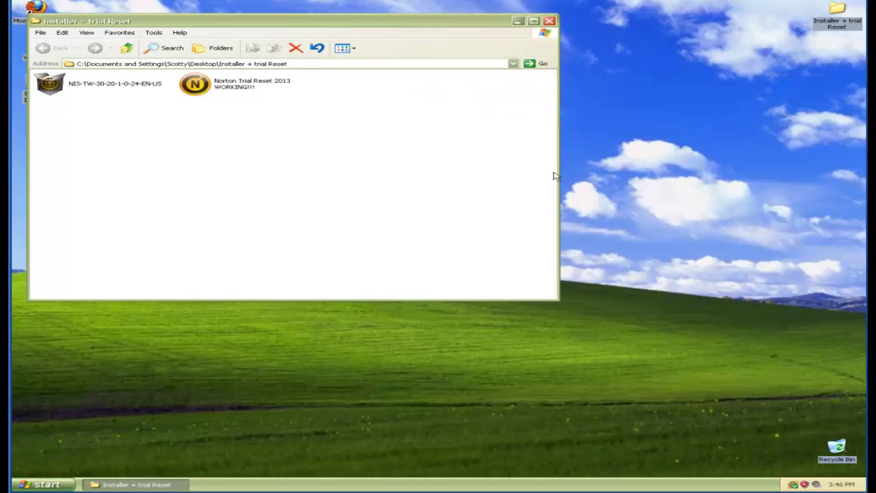
pyautogui.click(222, 89)
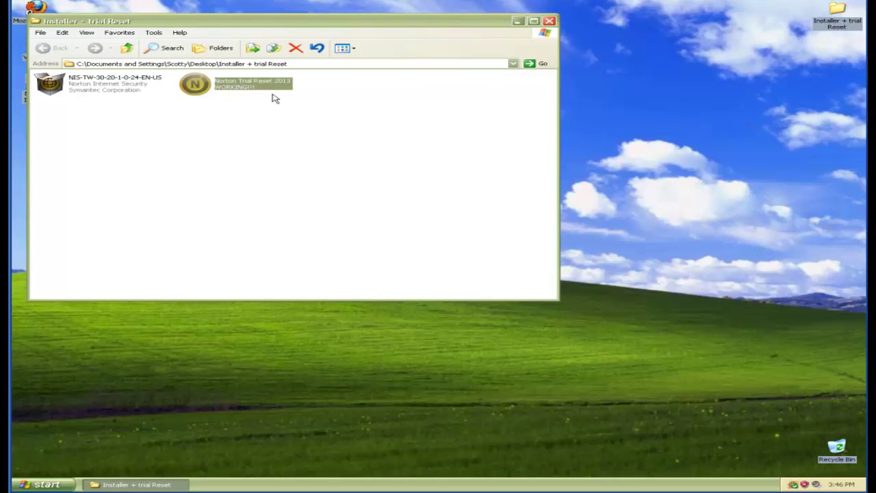
pyautogui.moveTo(276, 98); pyautogui.dragTo(769, 185)
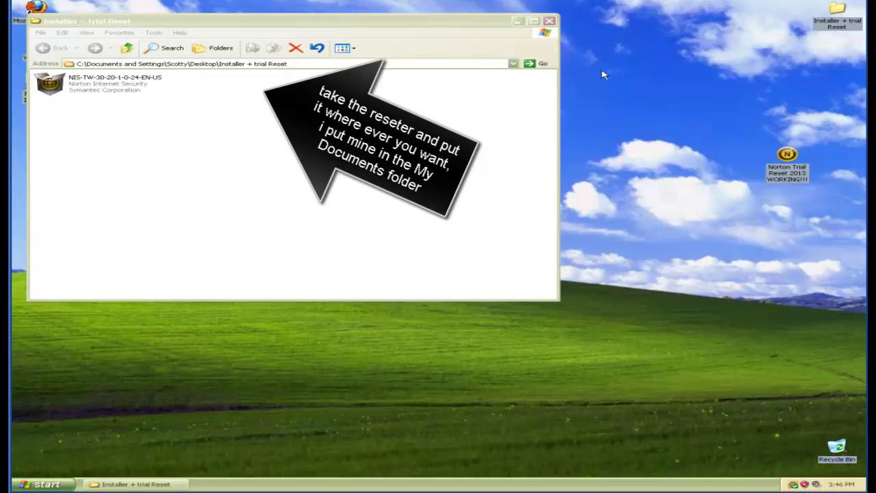
pyautogui.click(549, 22)
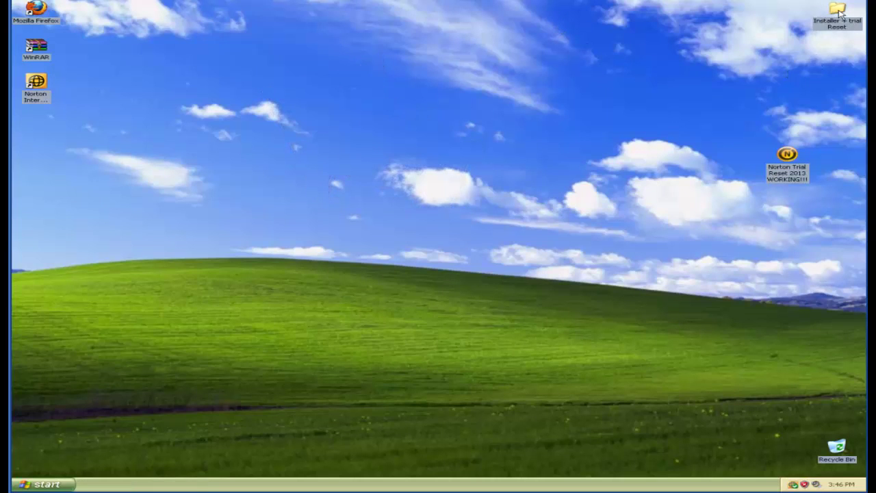
# Permanently delete the Installer + trial Reset folder via the Recycle Bin, emptying it.
pyautogui.moveTo(840, 13); pyautogui.dragTo(851, 461)
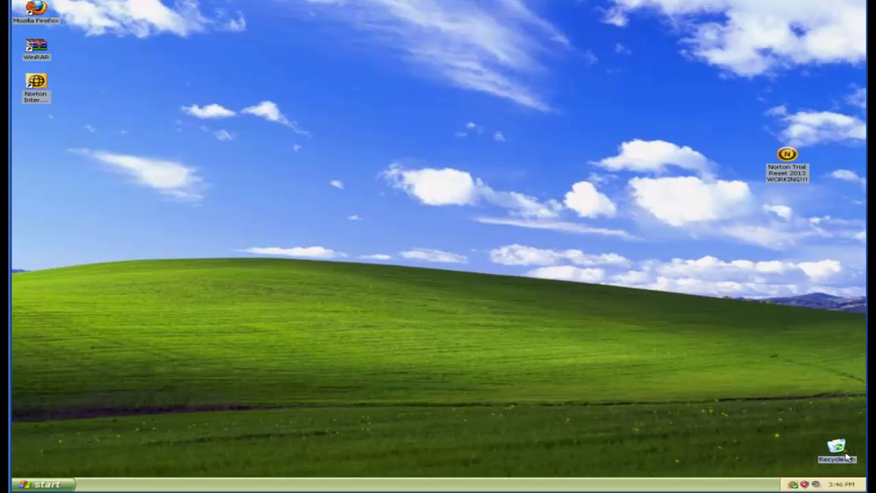
pyautogui.rightClick(847, 457)
pyautogui.click(819, 419)
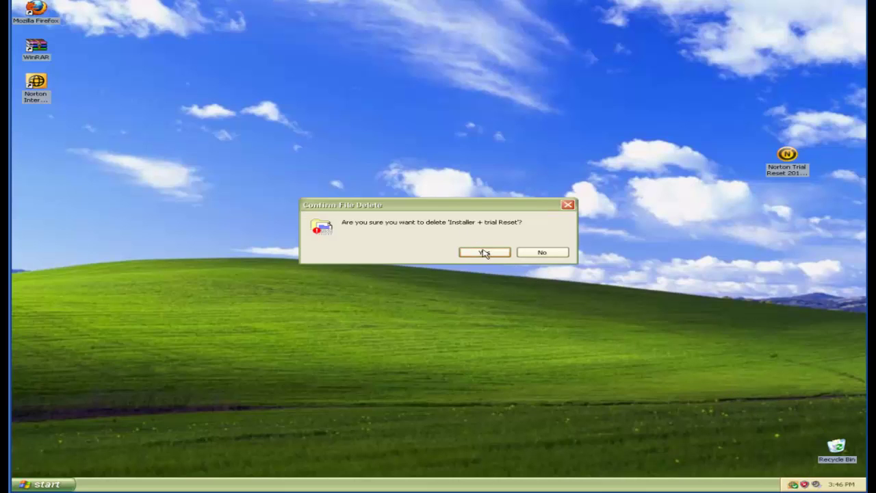
pyautogui.click(484, 252)
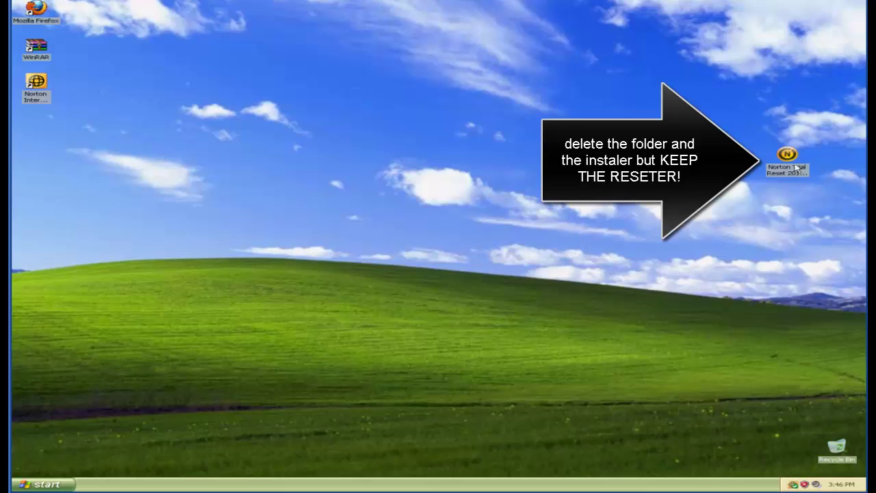
# Move the Norton Trial Reset 2013 tool from the desktop into My Documents.
pyautogui.moveTo(803, 169); pyautogui.dragTo(300, 425)
pyautogui.click(55, 483)
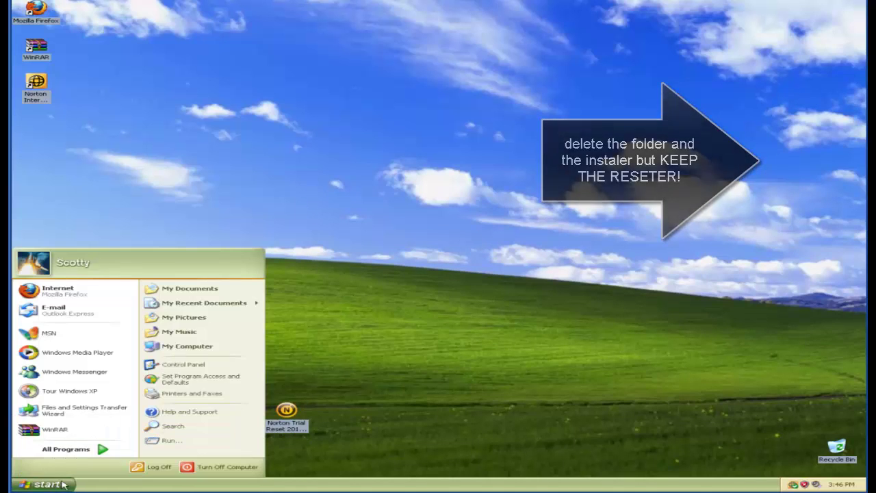
pyautogui.click(225, 288)
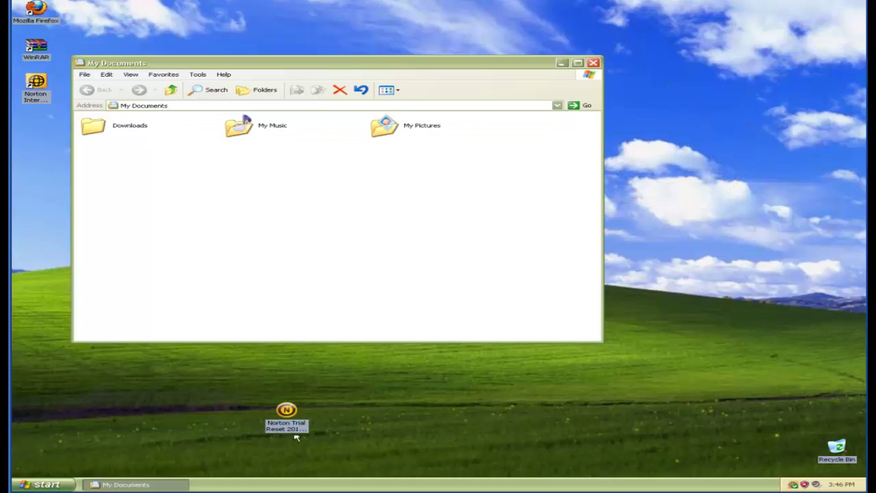
pyautogui.moveTo(288, 418); pyautogui.dragTo(410, 263)
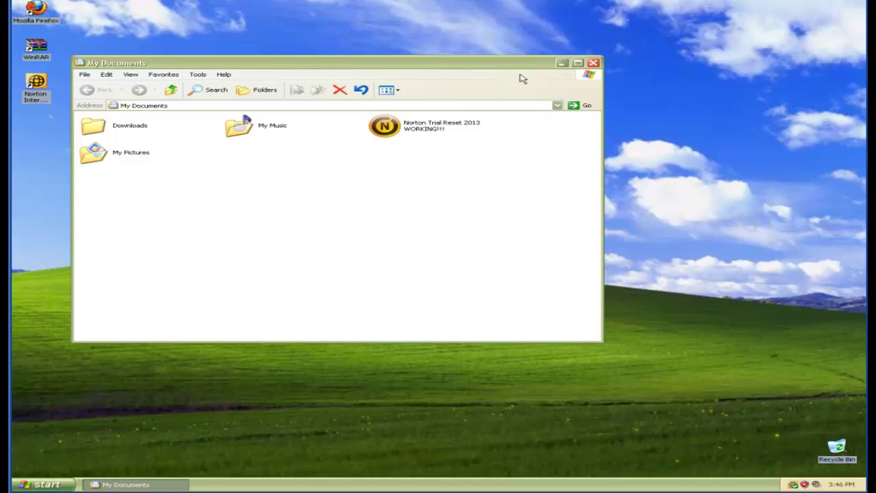
pyautogui.click(595, 63)
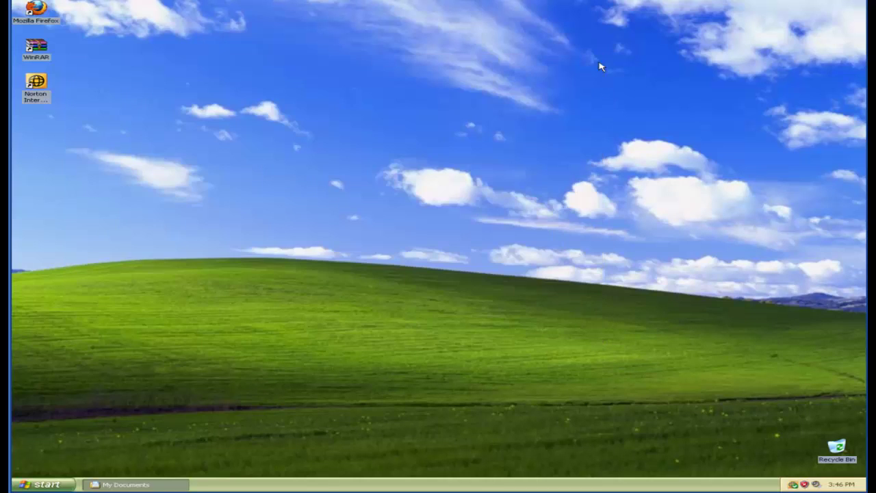
# Launch Norton Internet Security and go to Settings > General > Product Security.
pyautogui.doubleClick(44, 84)
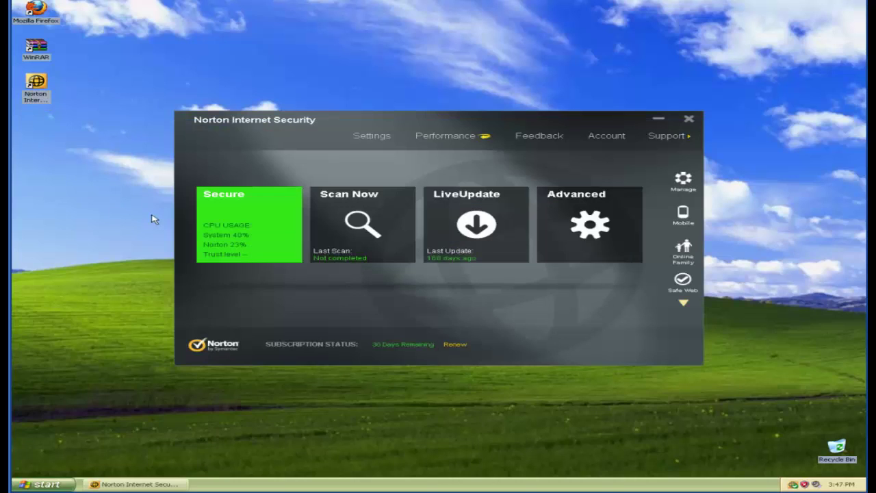
pyautogui.click(378, 137)
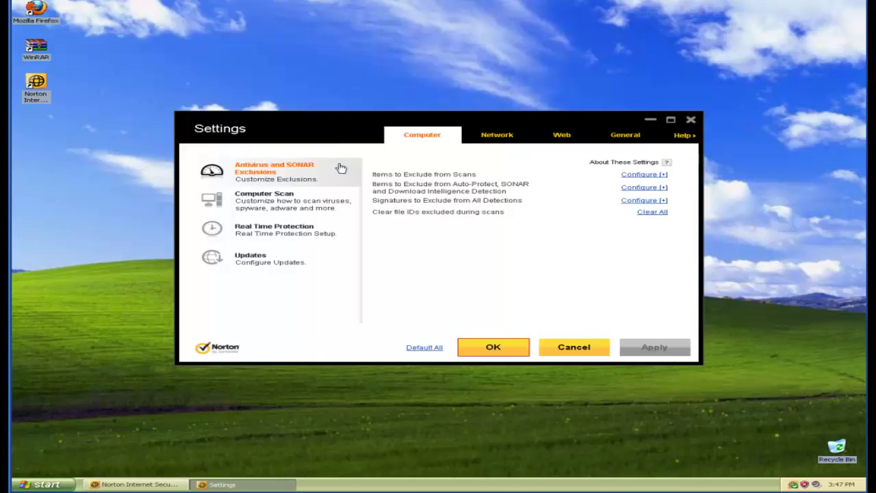
pyautogui.moveTo(437, 123); pyautogui.dragTo(451, 88)
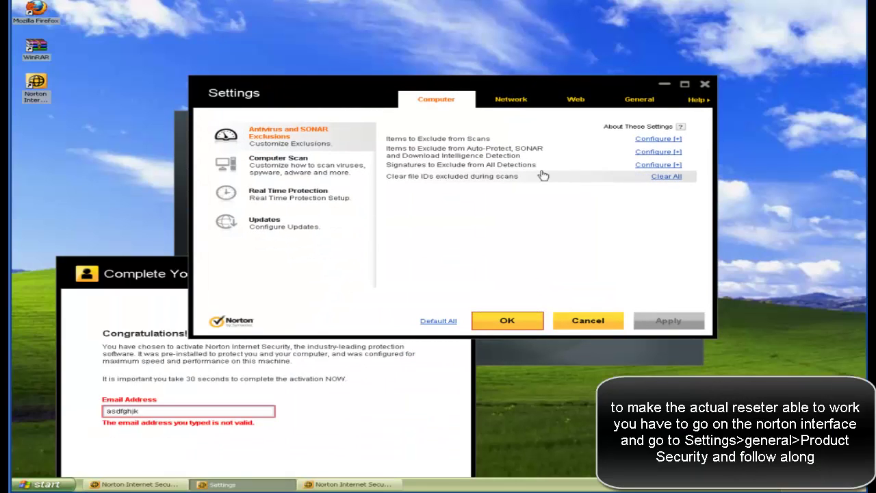
pyautogui.click(662, 100)
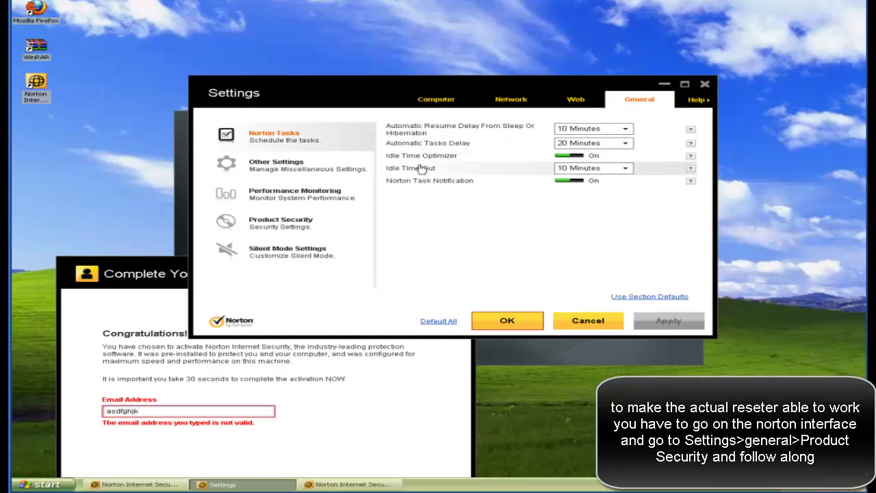
pyautogui.click(310, 219)
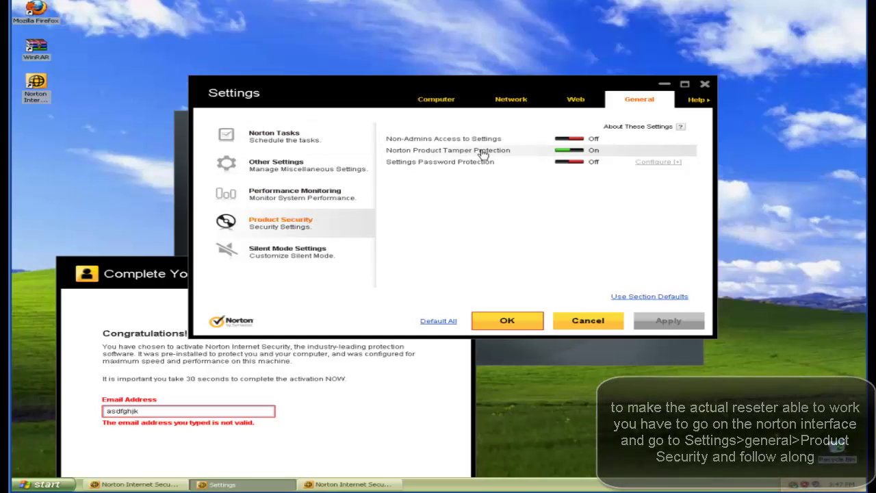
# Turn Norton Product Tamper Protection off permanently and save the settings.
pyautogui.click(568, 150)
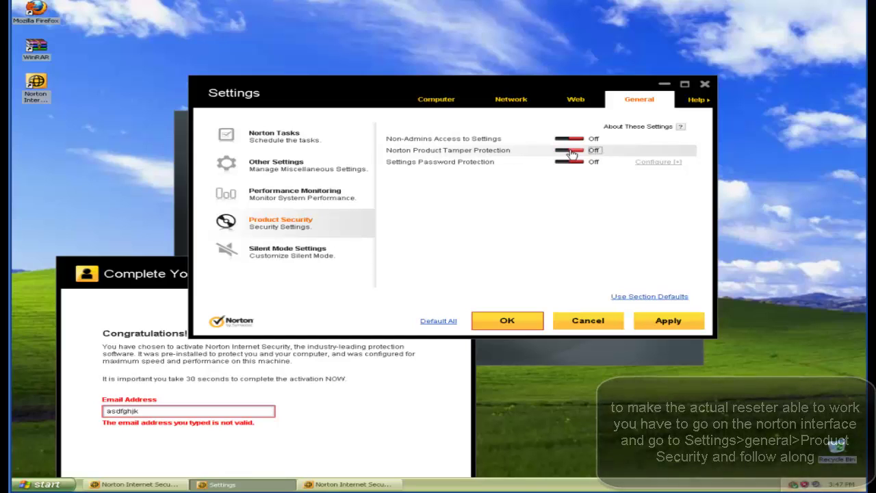
pyautogui.click(664, 323)
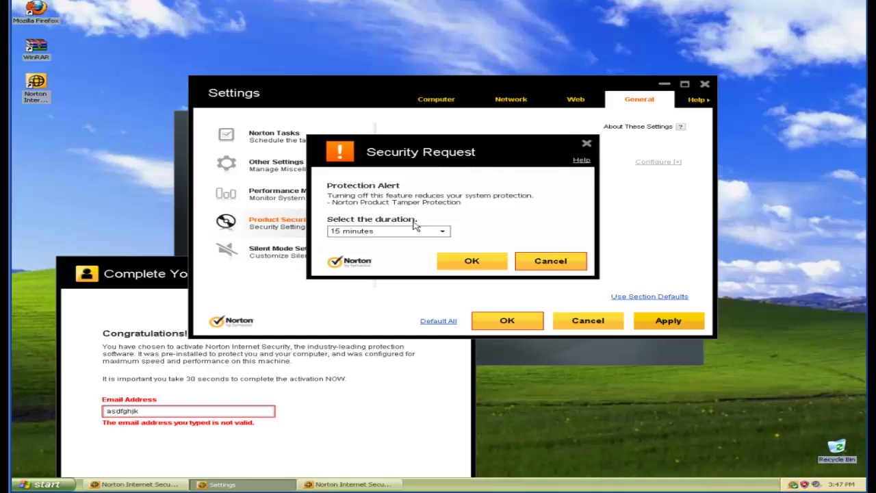
pyautogui.click(395, 231)
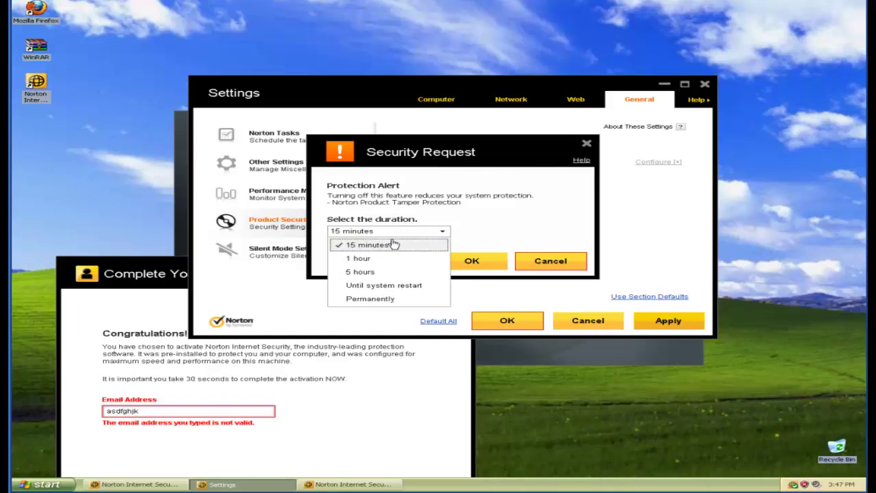
pyautogui.click(383, 299)
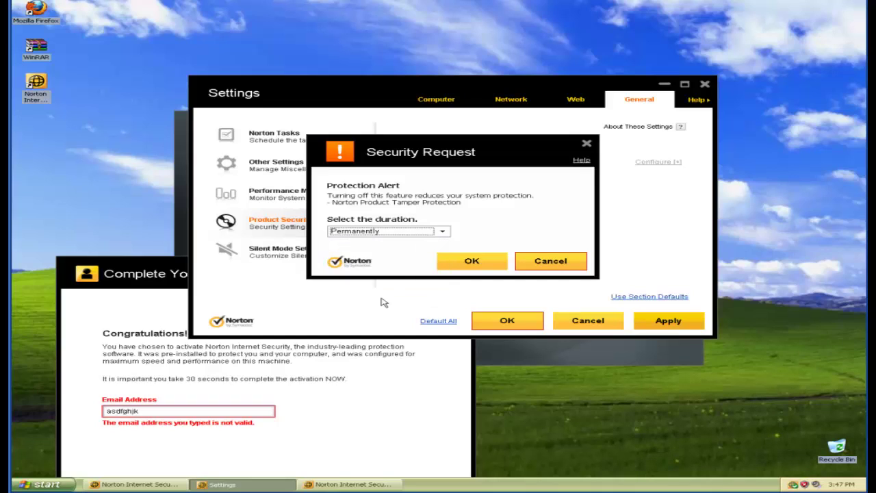
pyautogui.click(458, 260)
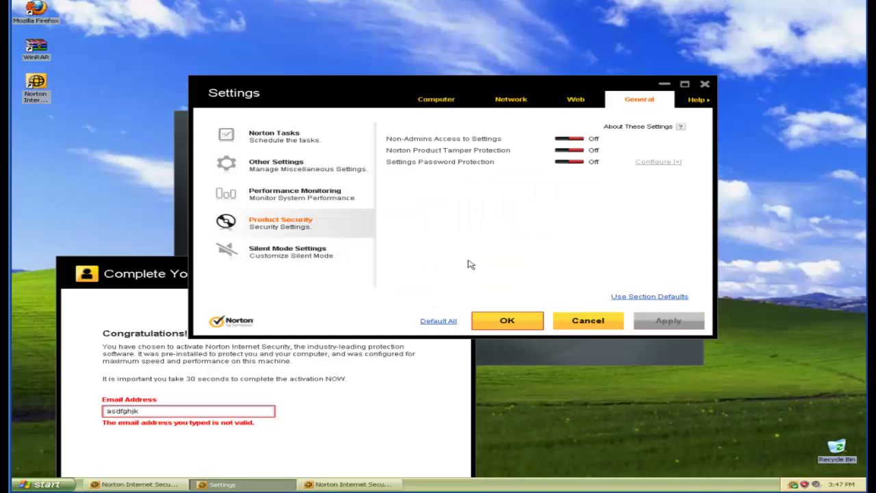
pyautogui.click(524, 327)
# Close the Norton main window and advance the activation dialog past the email step.
pyautogui.click(369, 222)
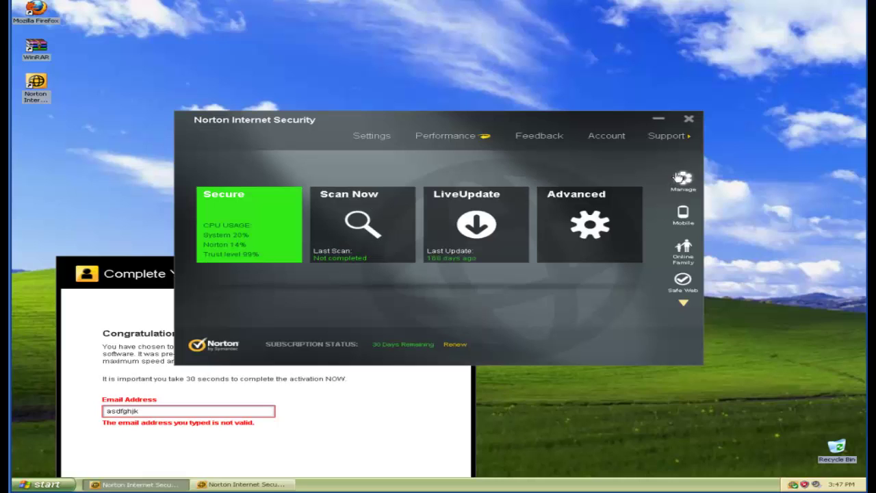
pyautogui.click(690, 120)
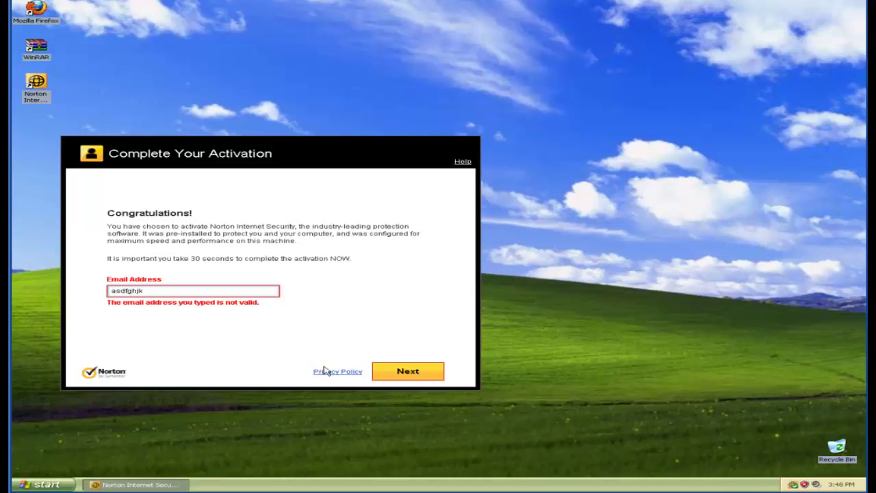
pyautogui.click(420, 362)
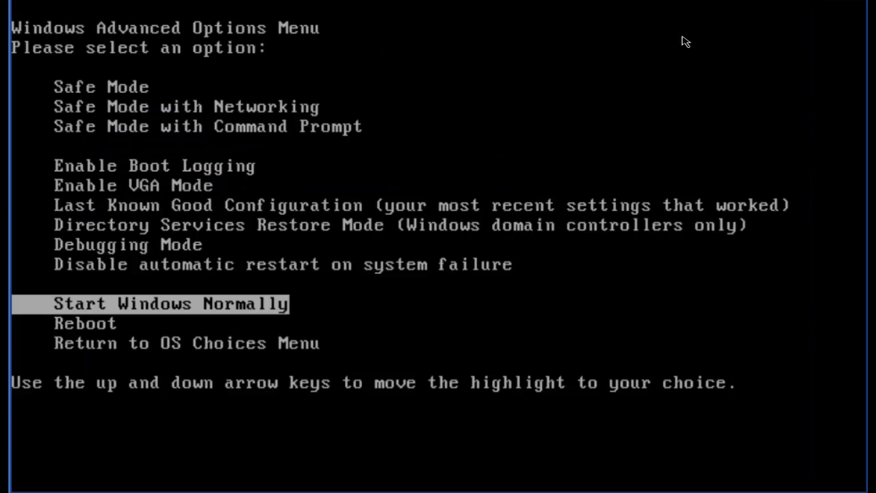
# Capture VirtualBox input, pick Safe Mode in the boot menu, and boot Windows XP Professional.
pyautogui.click(446, 241)
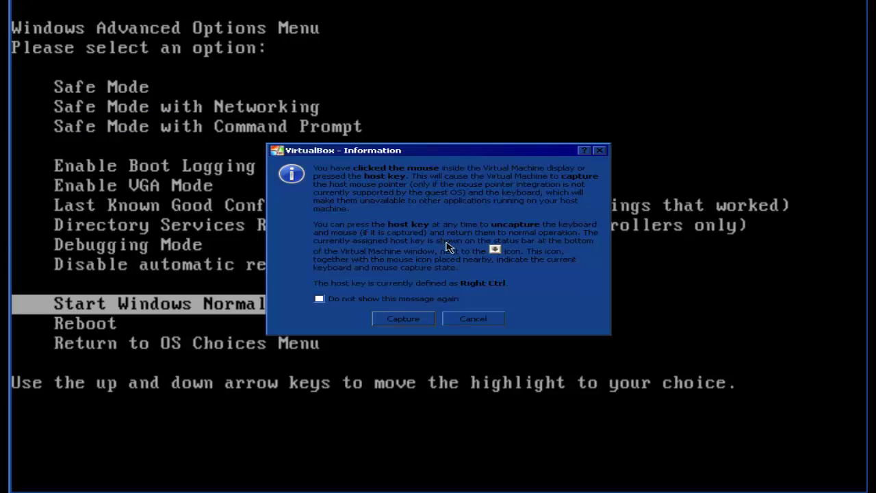
pyautogui.click(421, 322)
pyautogui.press('Up')
pyautogui.press('Up')
pyautogui.press('Up')
pyautogui.press('Up')
pyautogui.press('Up')
pyautogui.press('Up')
pyautogui.press('Up')
pyautogui.press('Up')
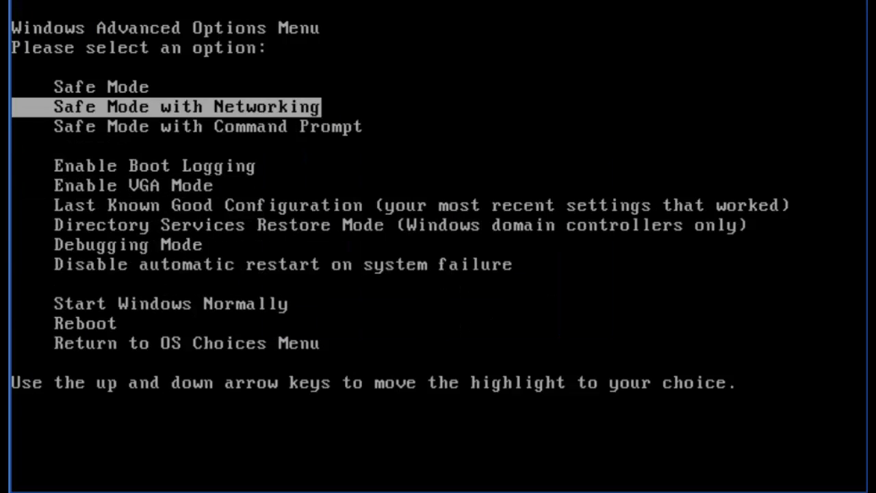
pyautogui.press('Up')
pyautogui.press('Return')
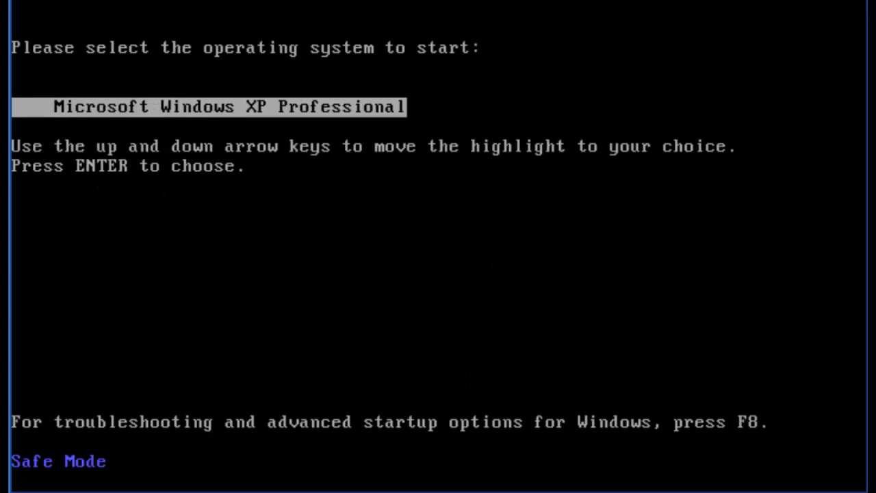
pyautogui.press('Return')
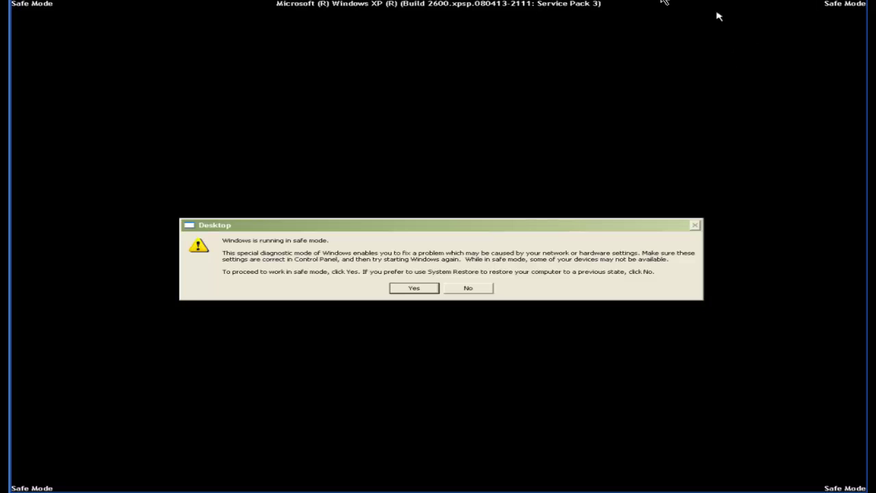
# Answer No to the Safe Mode notice and close the System Restore wizard.
pyautogui.click(466, 288)
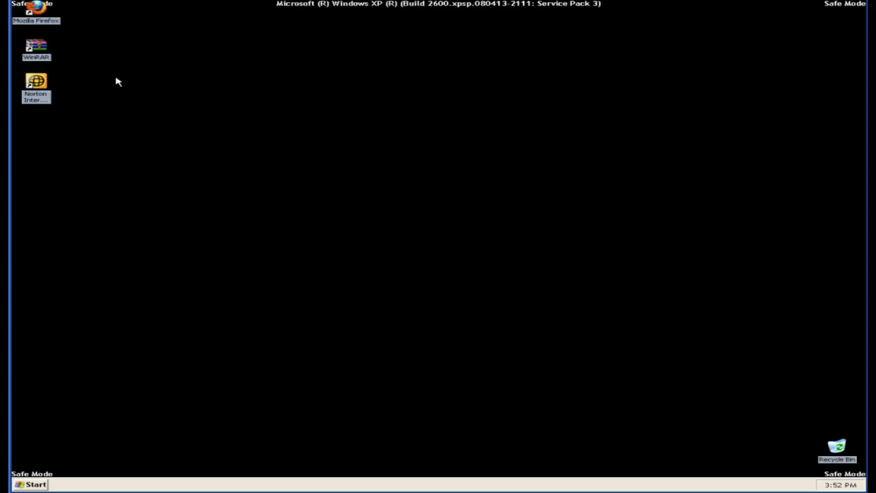
pyautogui.moveTo(78, 36); pyautogui.dragTo(686, 355)
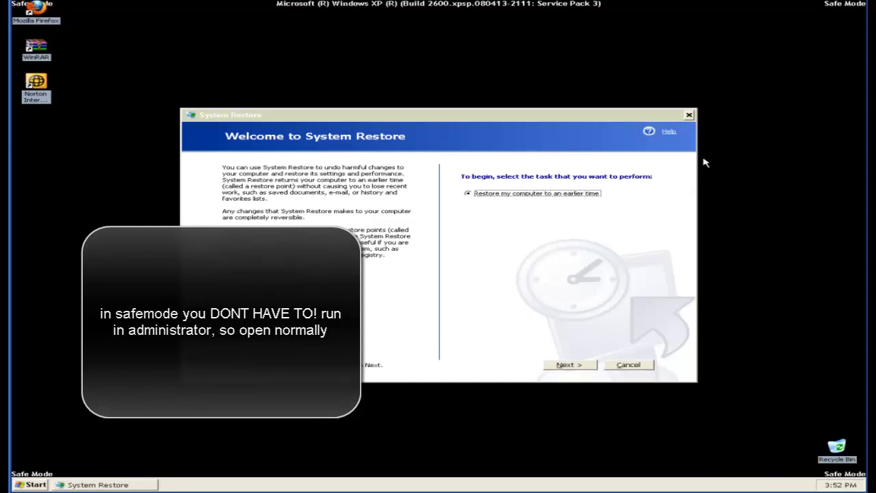
pyautogui.click(689, 115)
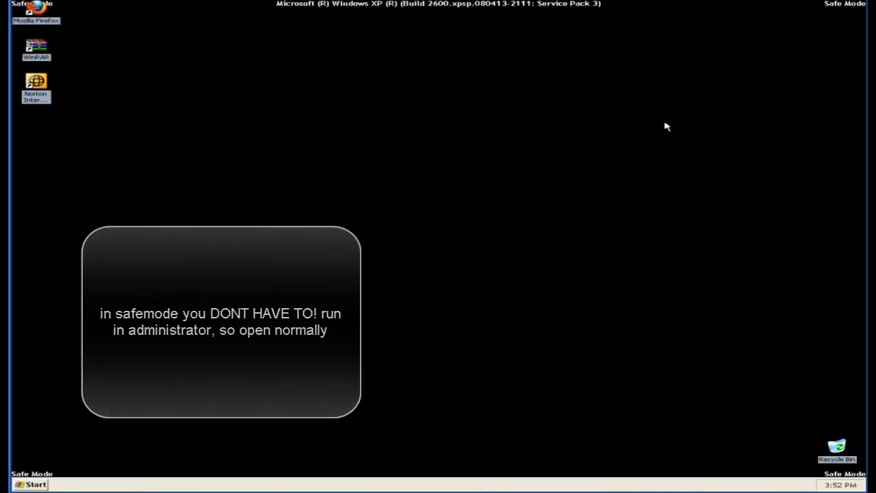
# Launch Norton Trial Reset 2013 from My Documents and close the Explorer window.
pyautogui.click(42, 484)
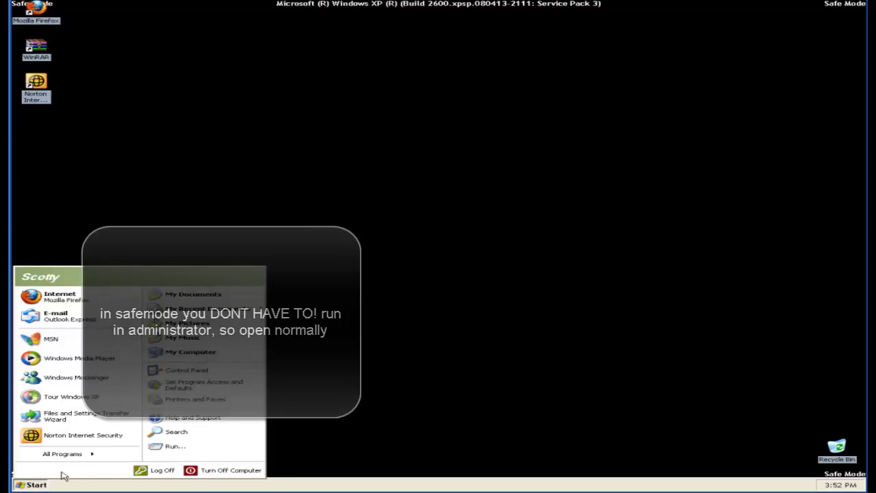
pyautogui.click(221, 300)
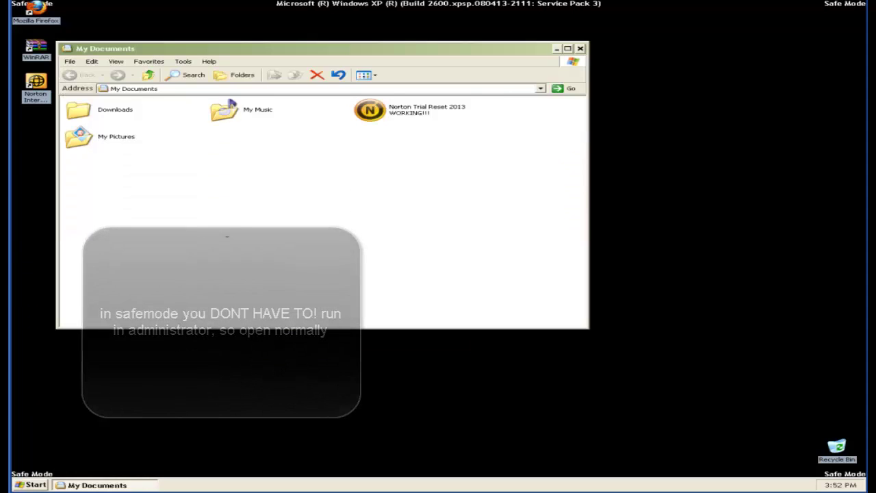
pyautogui.click(424, 118)
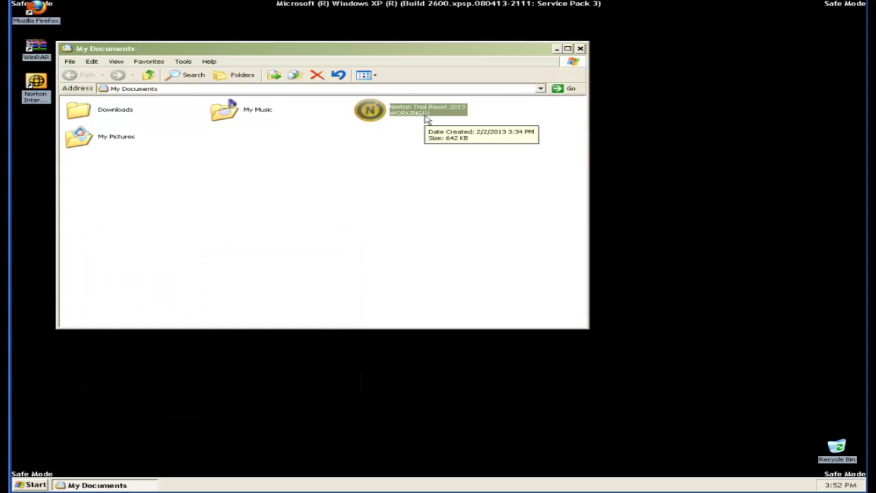
pyautogui.doubleClick(426, 118)
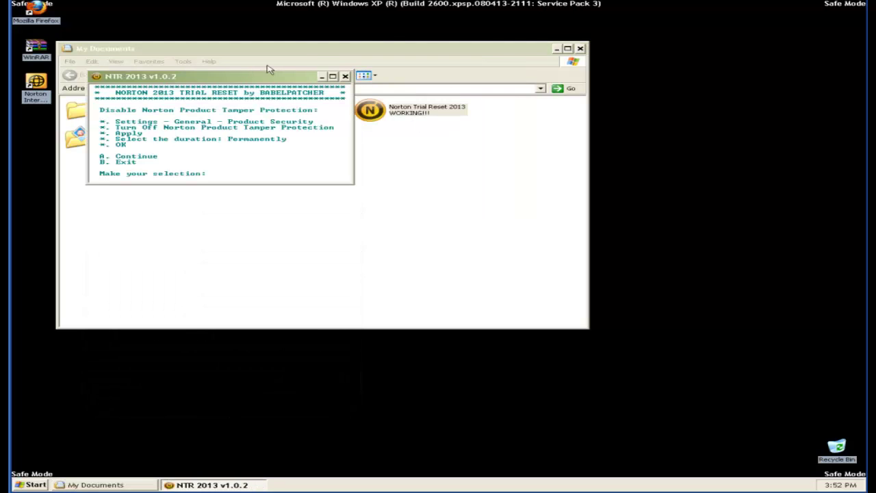
pyautogui.click(580, 49)
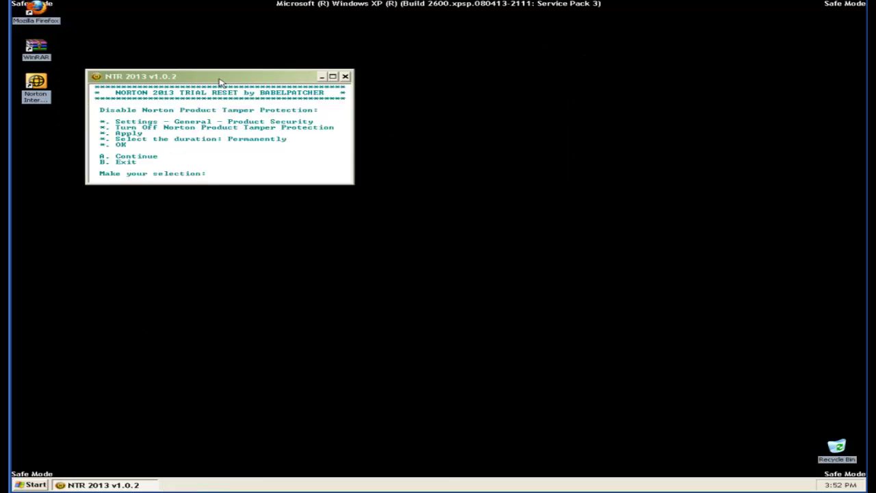
# Continue past the tamper protection instructions and convert the Norton trial to 60 days.
pyautogui.moveTo(220, 82); pyautogui.dragTo(397, 152)
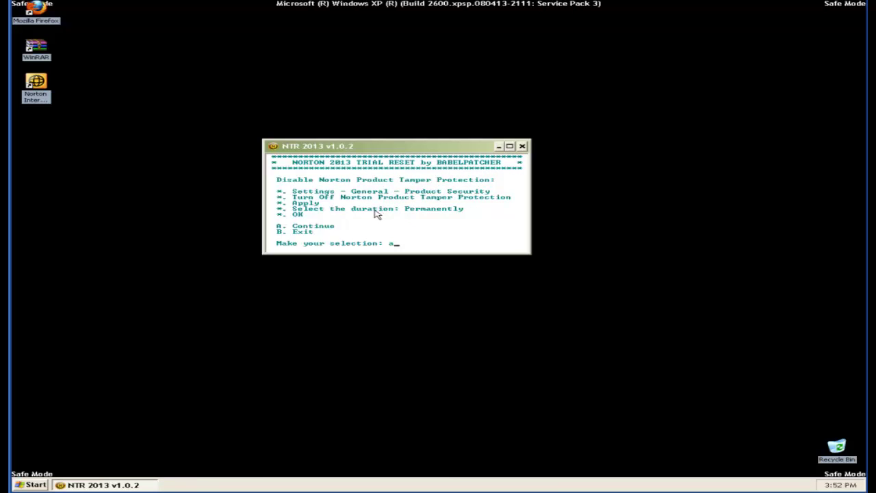
pyautogui.press('Return')
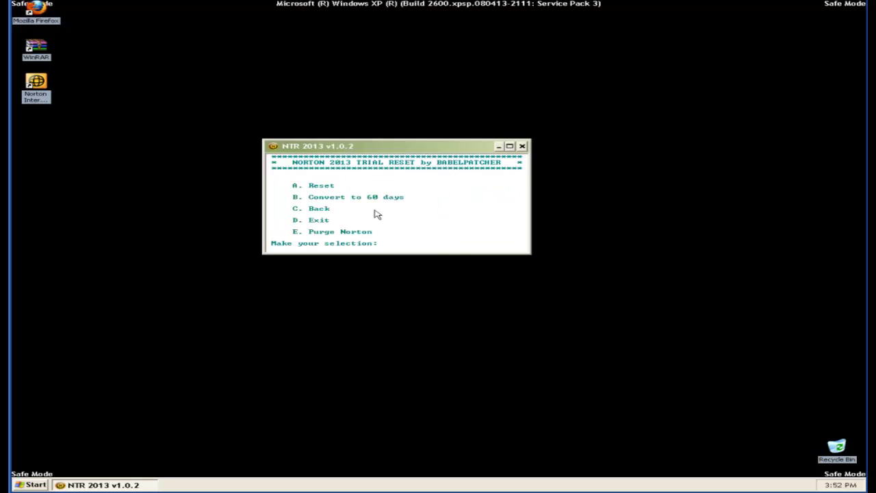
pyautogui.press('Return')
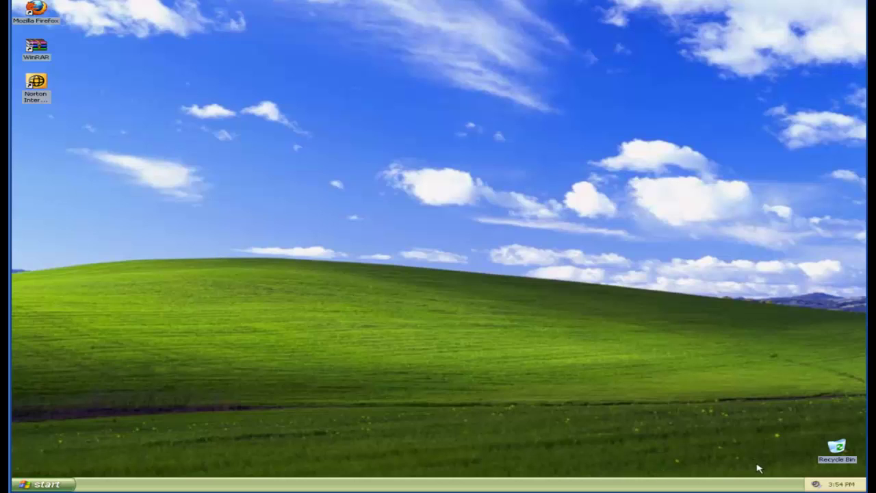
pyautogui.moveTo(753, 446); pyautogui.dragTo(562, 329)
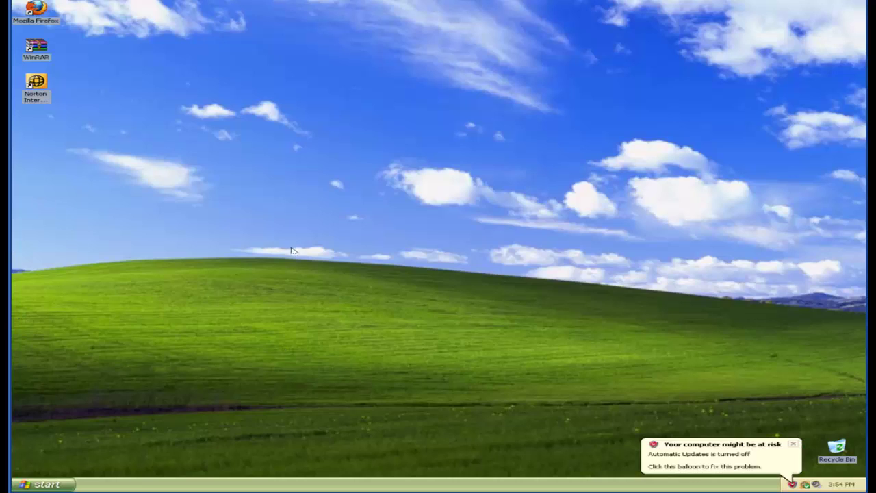
pyautogui.click(793, 442)
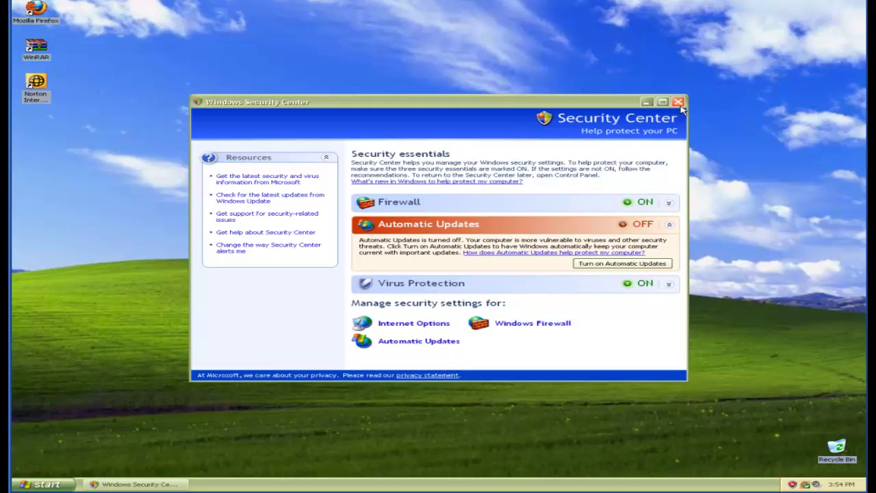
pyautogui.click(678, 103)
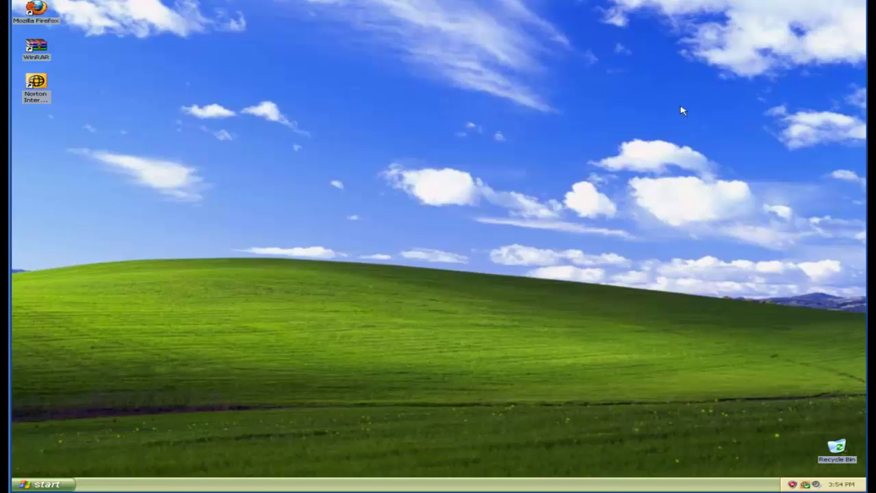
# Launch Norton Trial Reset 2013 from My Documents, retrying after a Run as attempt crashes.
pyautogui.click(61, 483)
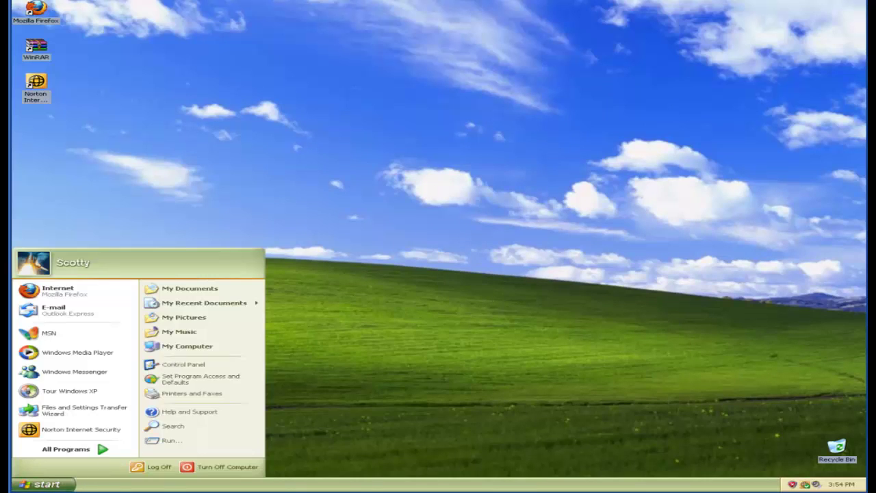
pyautogui.click(205, 288)
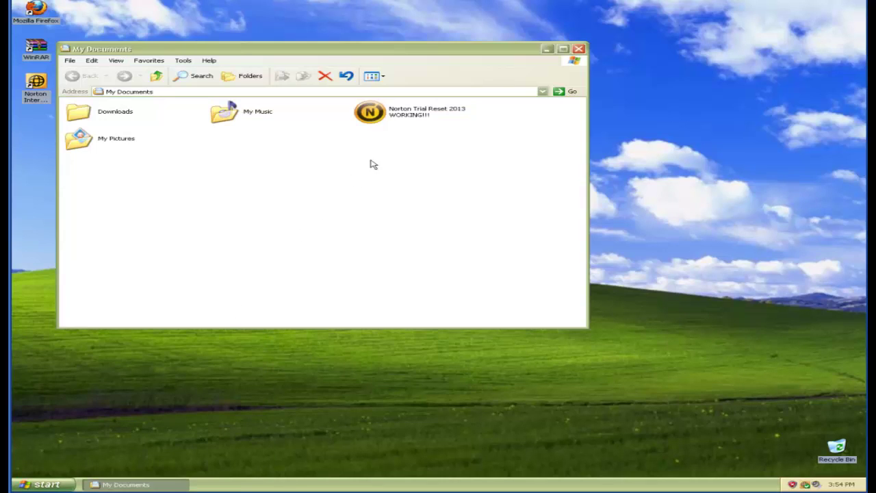
pyautogui.doubleClick(415, 116)
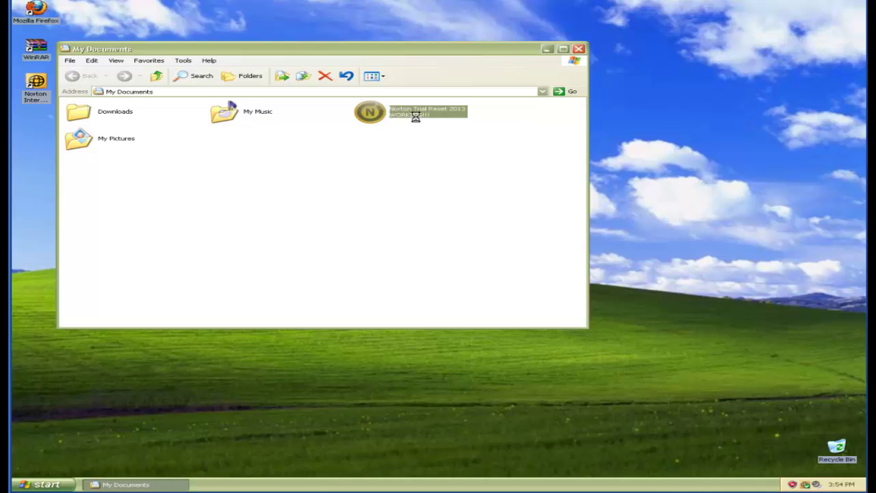
pyautogui.rightClick(416, 116)
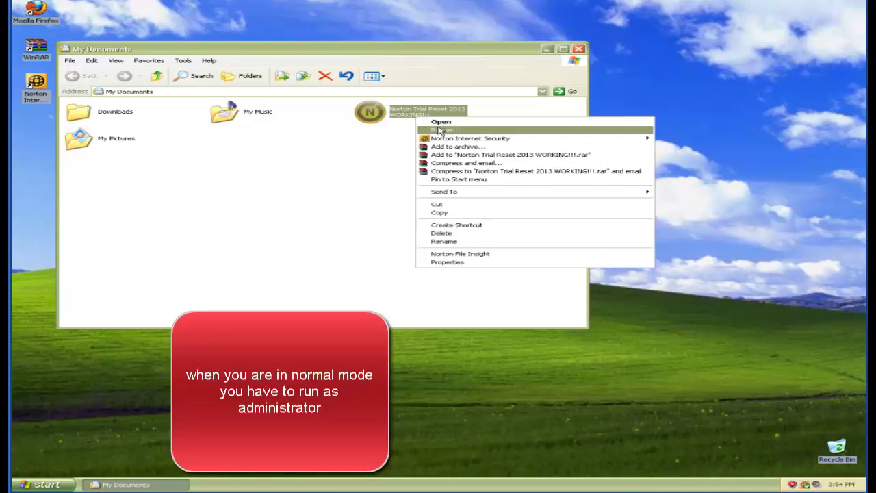
pyautogui.click(439, 130)
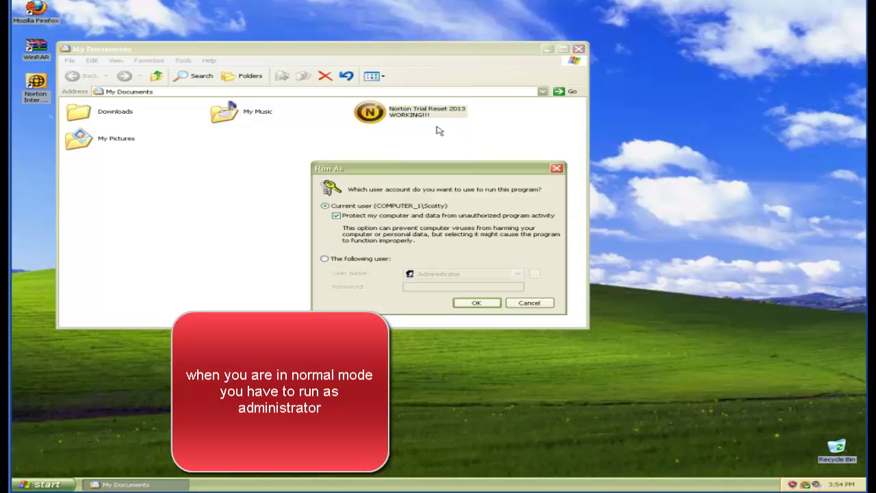
pyautogui.click(478, 303)
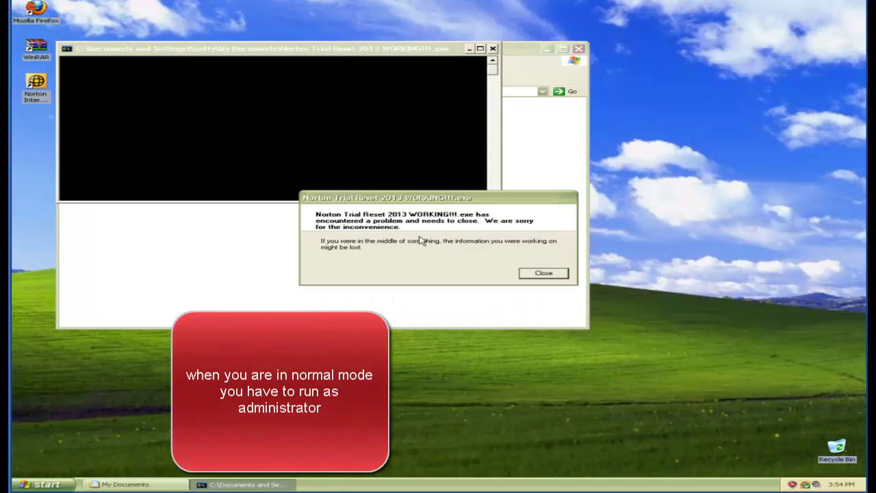
pyautogui.click(545, 274)
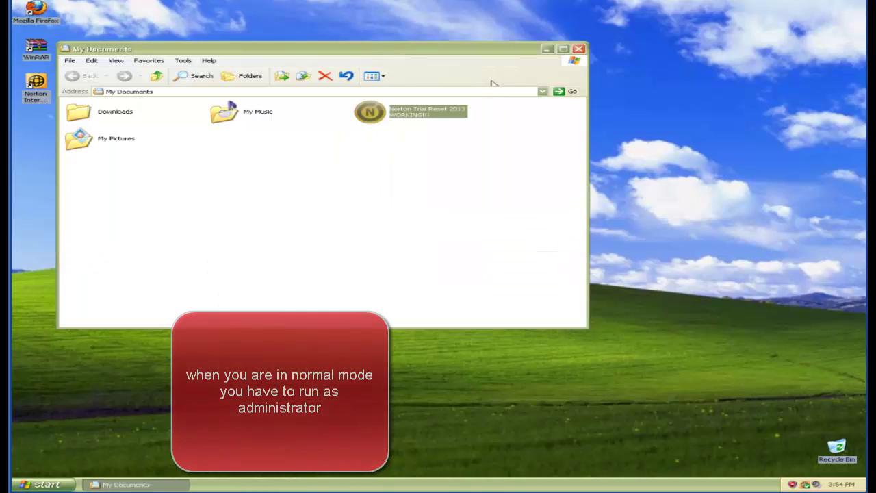
pyautogui.doubleClick(445, 111)
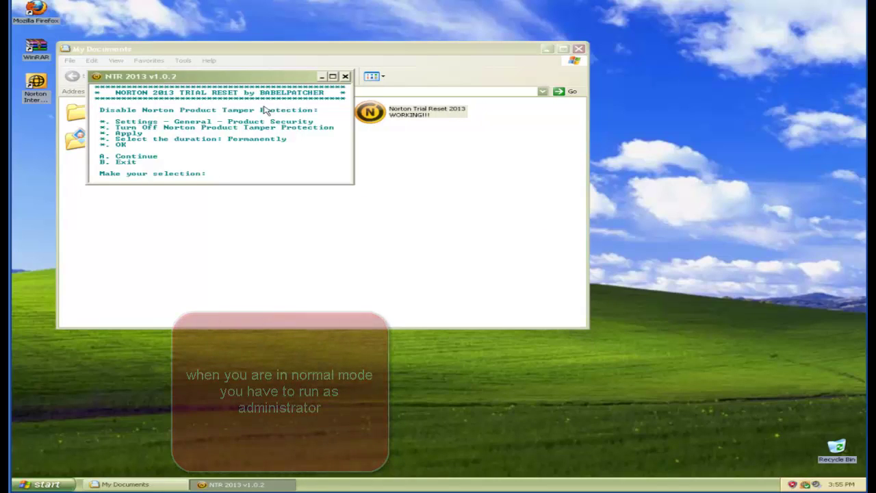
# Enter 'a' to pass the tamper protection instructions, then 'a' again to reset the trial.
pyautogui.write('a')
pyautogui.press('Return')
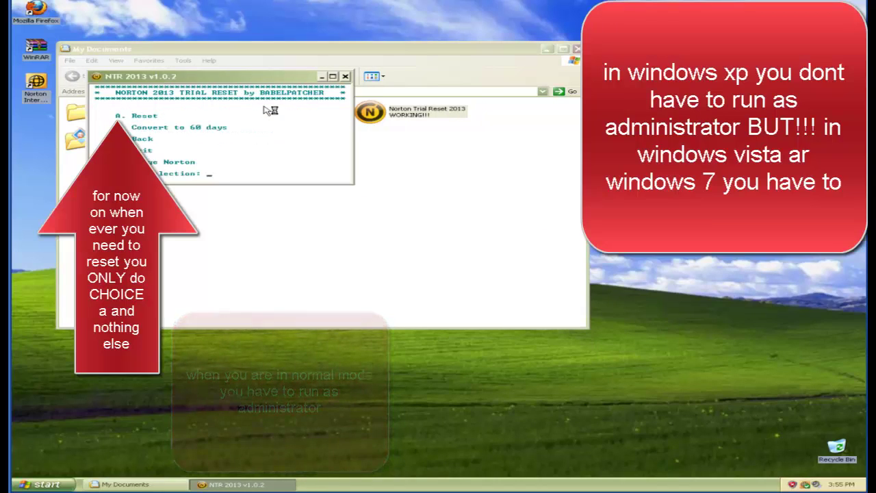
pyautogui.write('a')
pyautogui.press('Return')
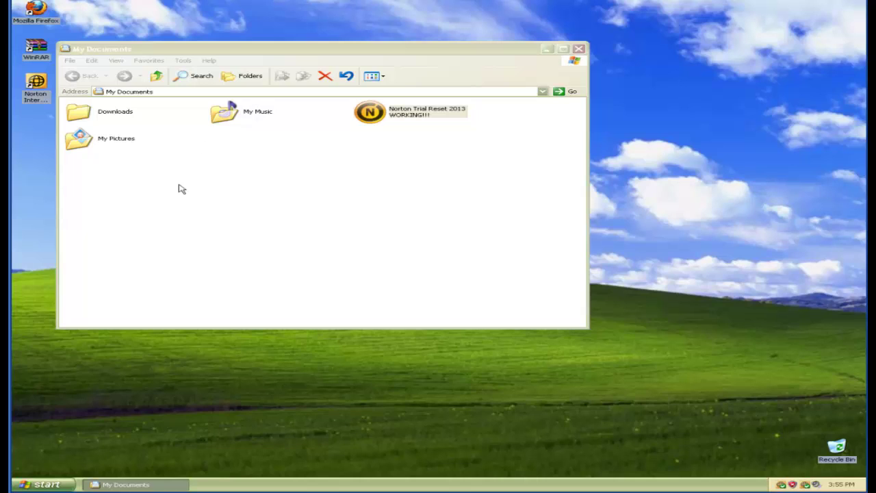
# Close the My Documents window, leaving the empty Windows XP desktop.
pyautogui.click(582, 50)
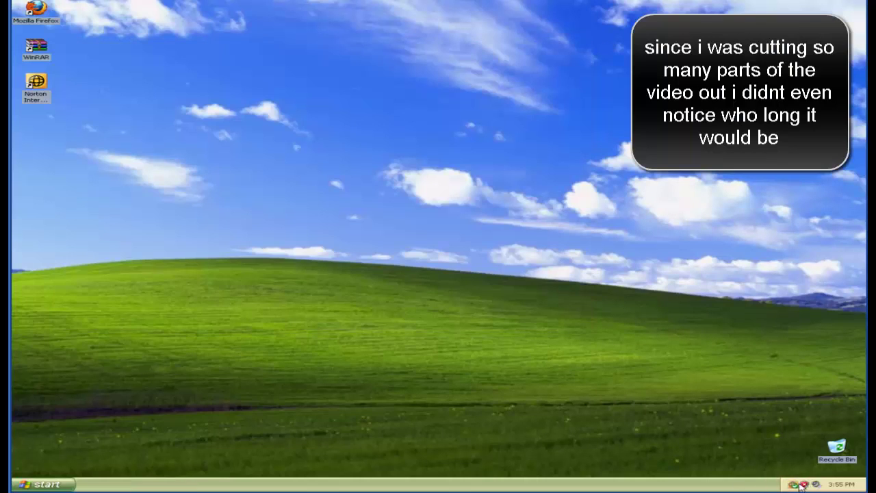